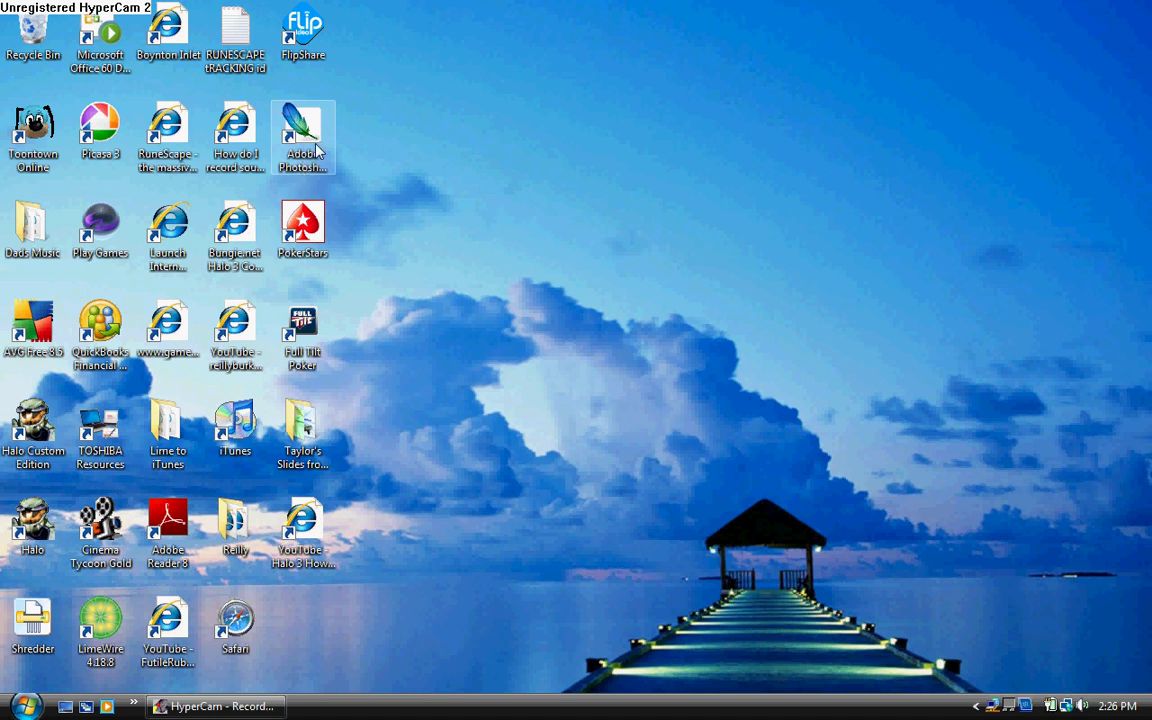
Step: Launch Adobe Photoshop CS2 from its desktop shortcut
double_click(280, 125)
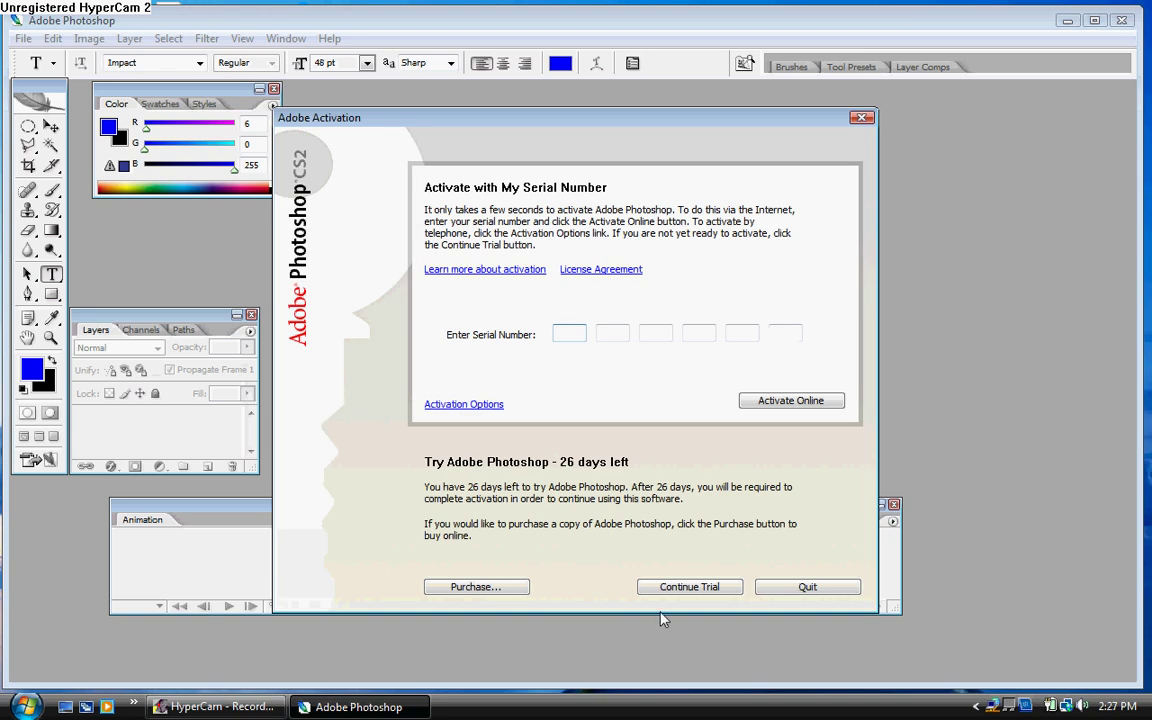
Step: Dismiss the trial, Welcome Screen and updater error, then collapse the Animation palette to the bottom
left_click(672, 589)
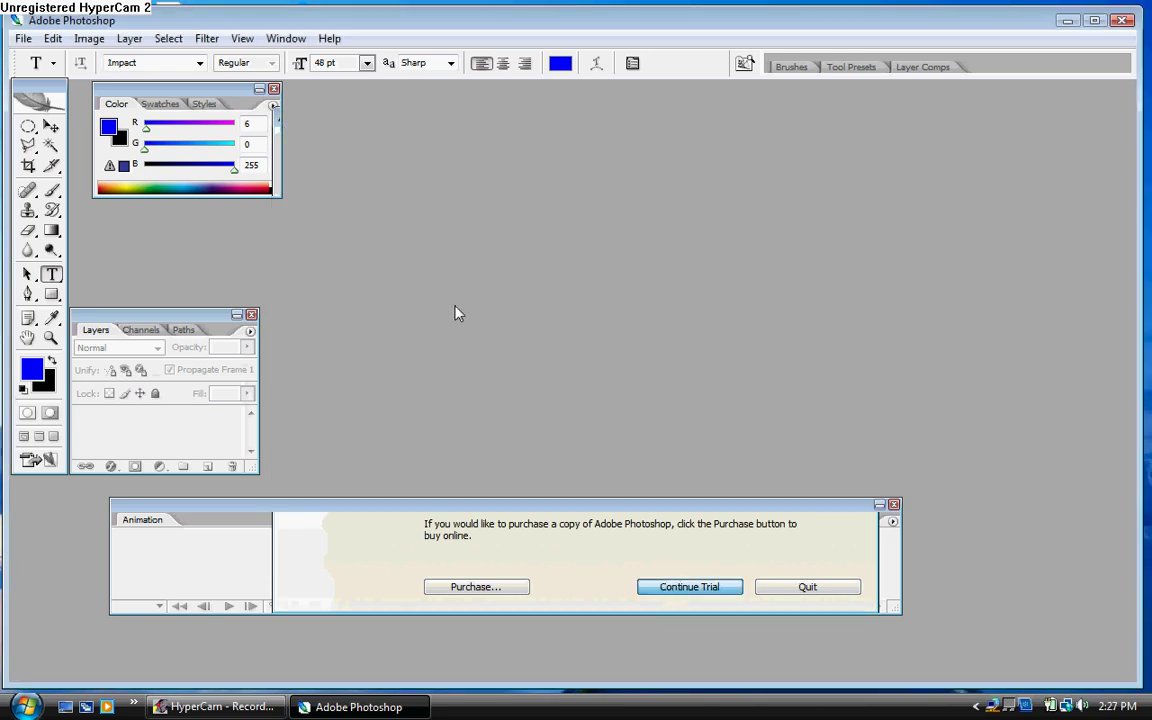
left_click(804, 452)
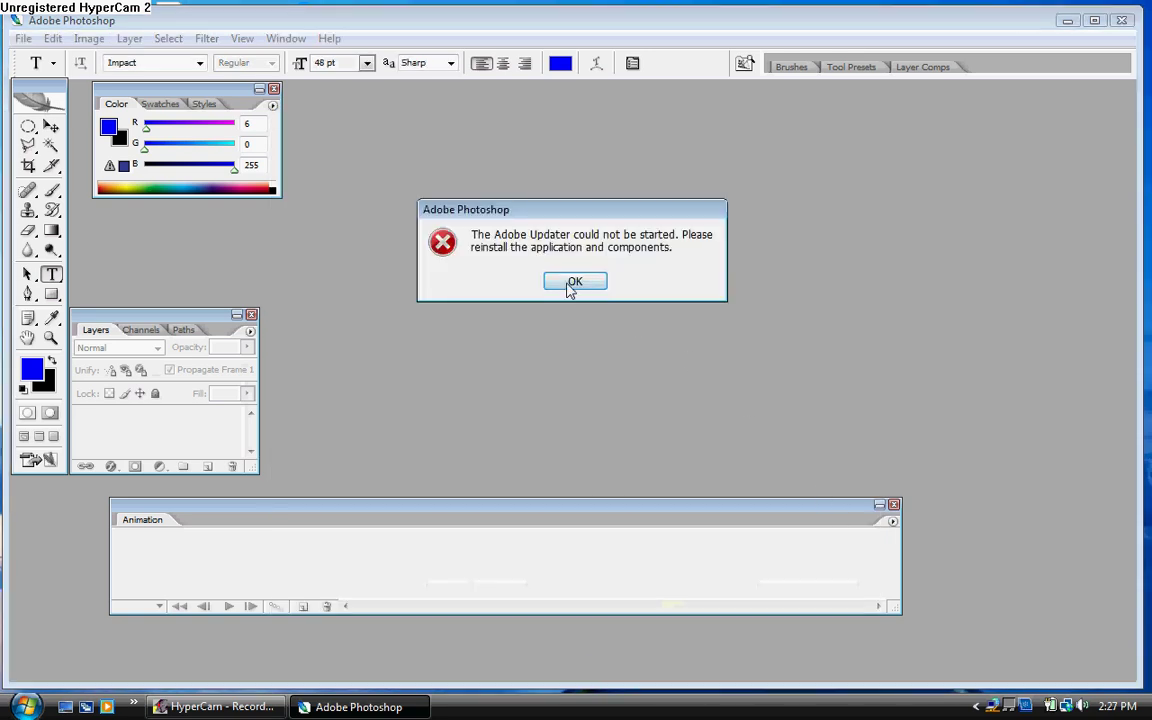
left_click(571, 284)
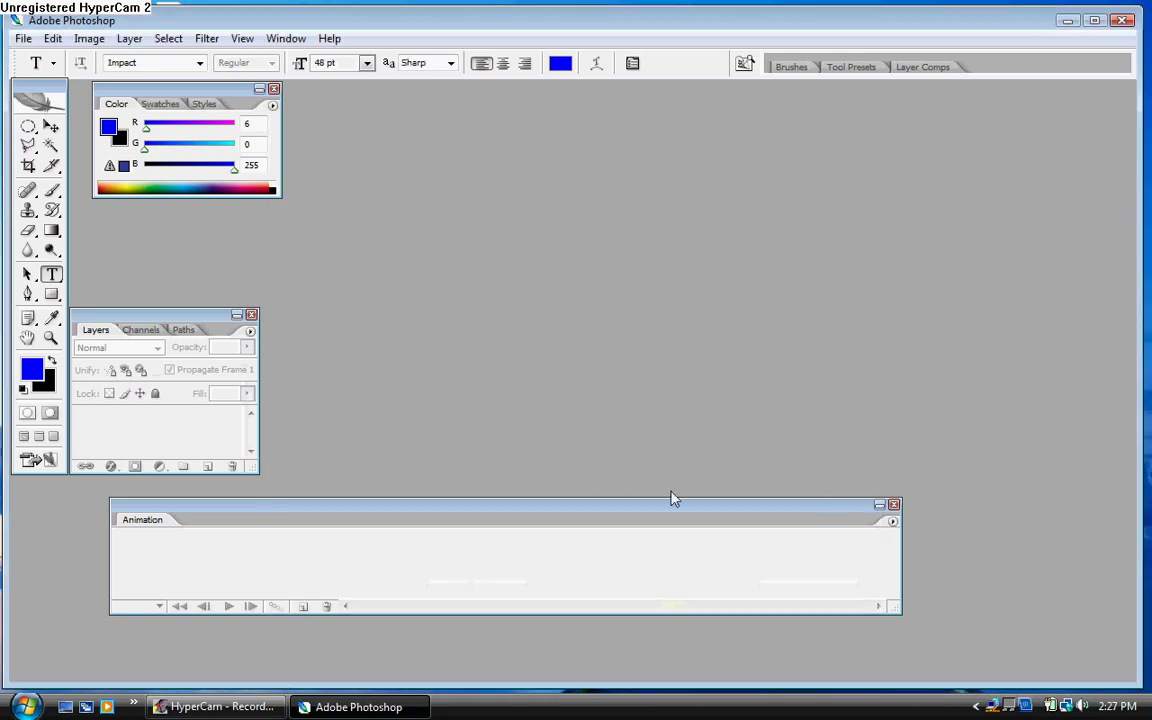
left_click(880, 505)
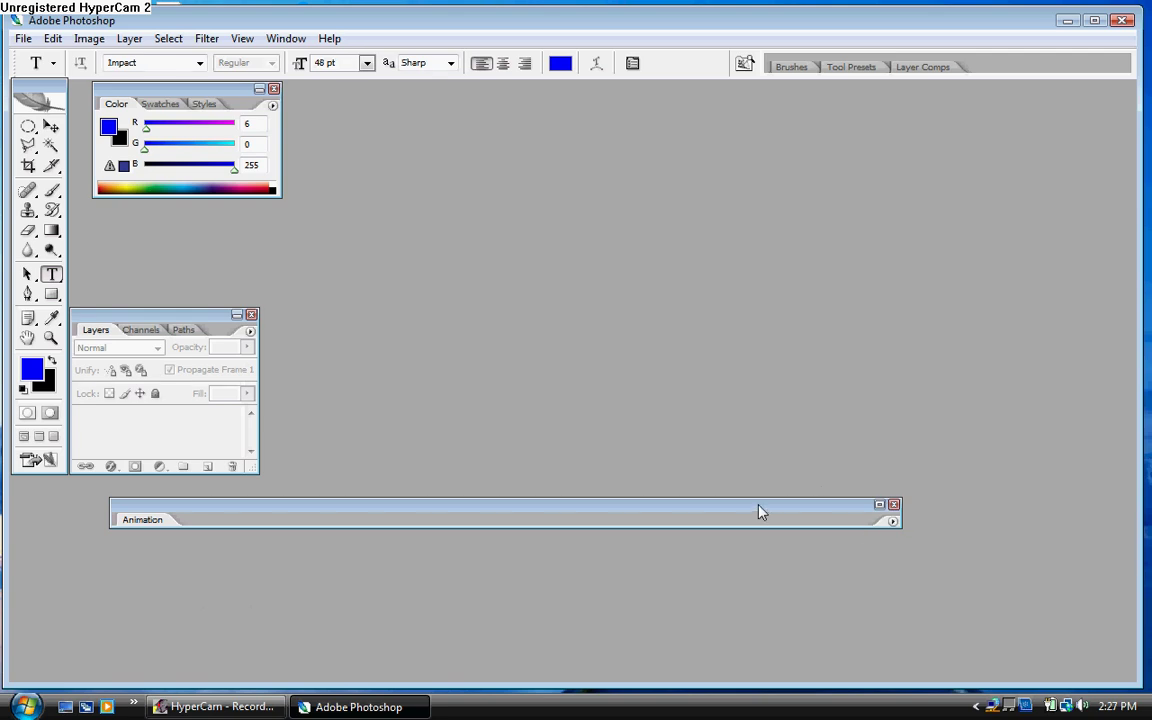
mouse_move(756, 509)
left_mouse_down()
mouse_move(657, 668)
mouse_move(670, 675)
mouse_move(612, 614)
mouse_move(640, 632)
left_mouse_up()
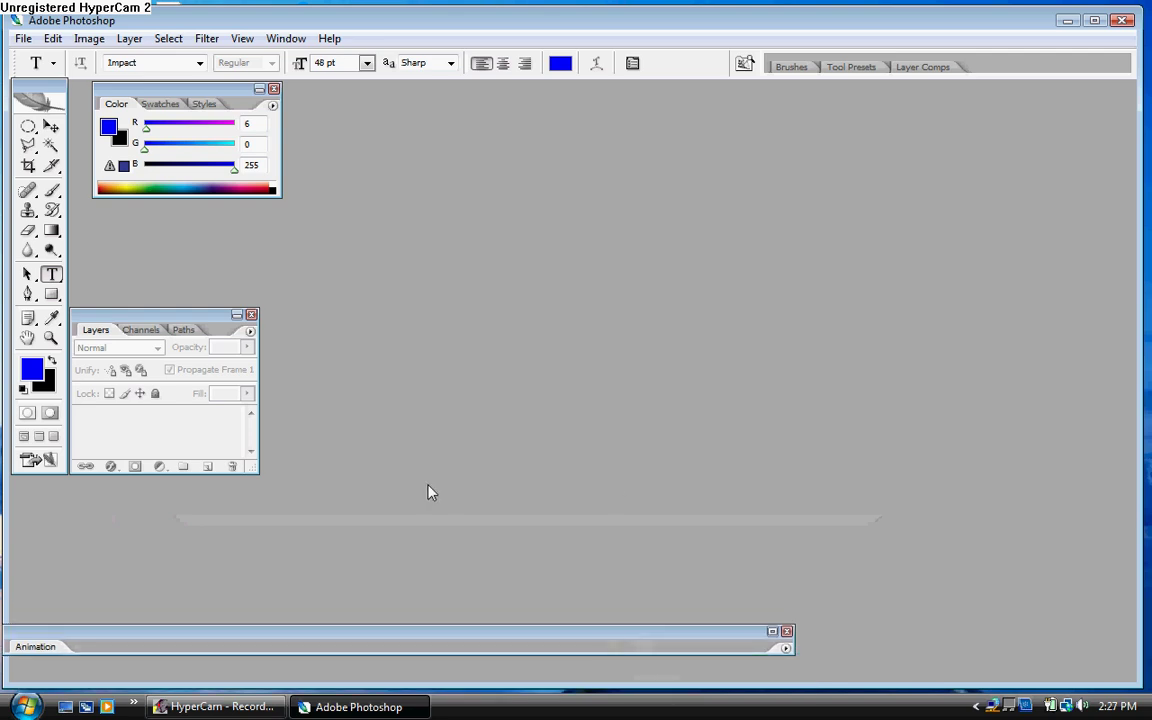
Step: Create a new 883 by 883 pixel document and move its window aside
left_click(22, 38)
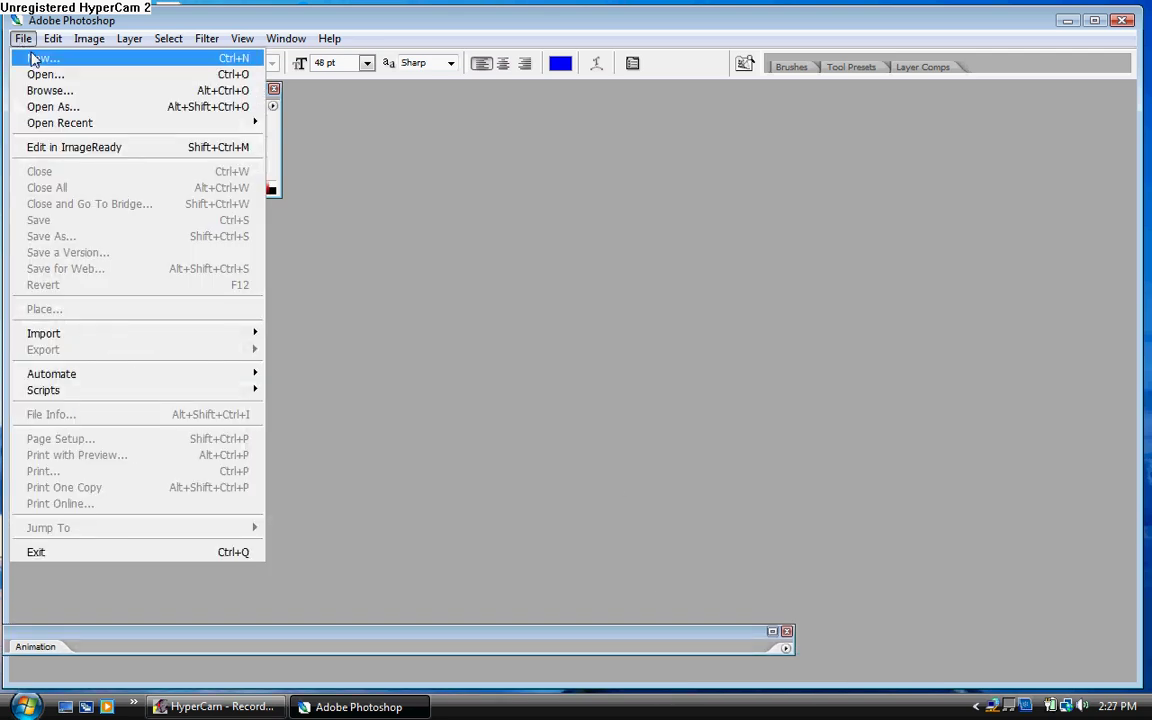
left_click(37, 60)
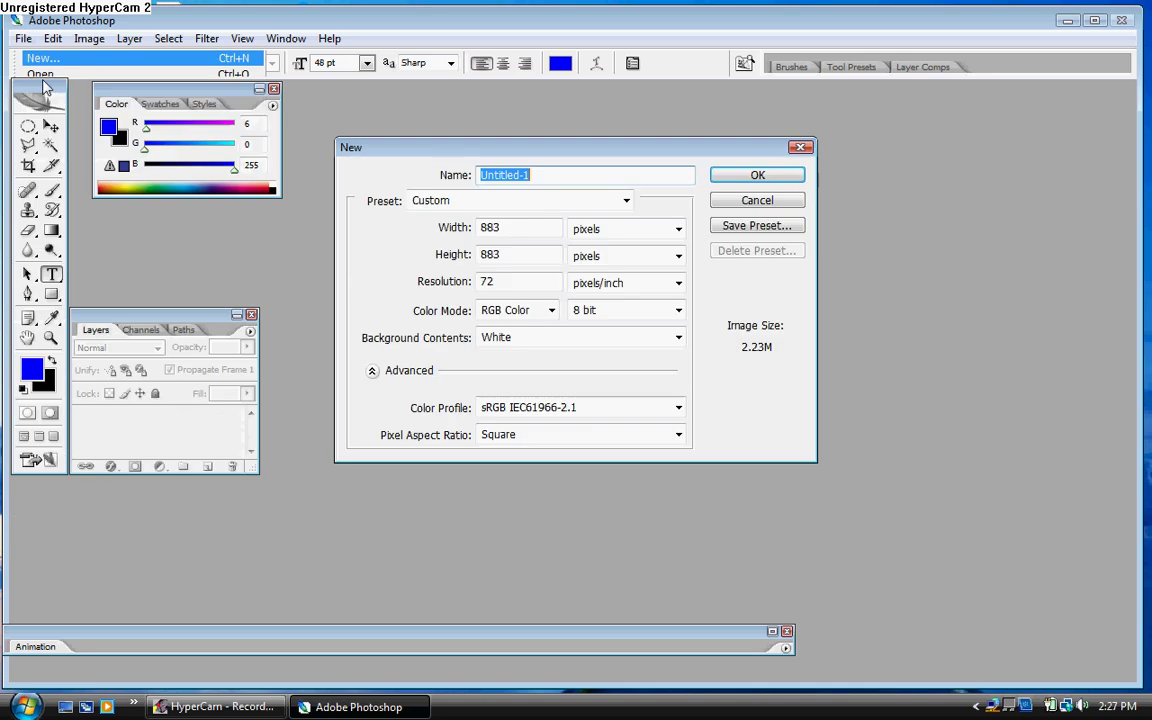
left_click(758, 176)
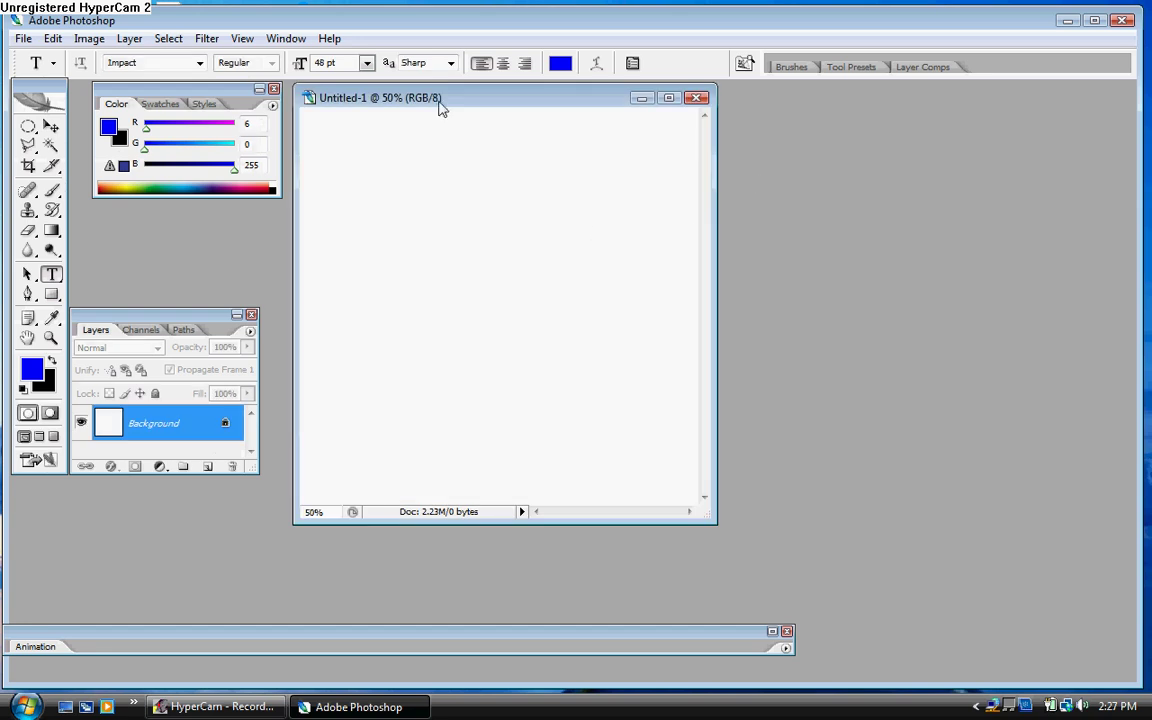
left_click_drag(440, 107, 536, 136)
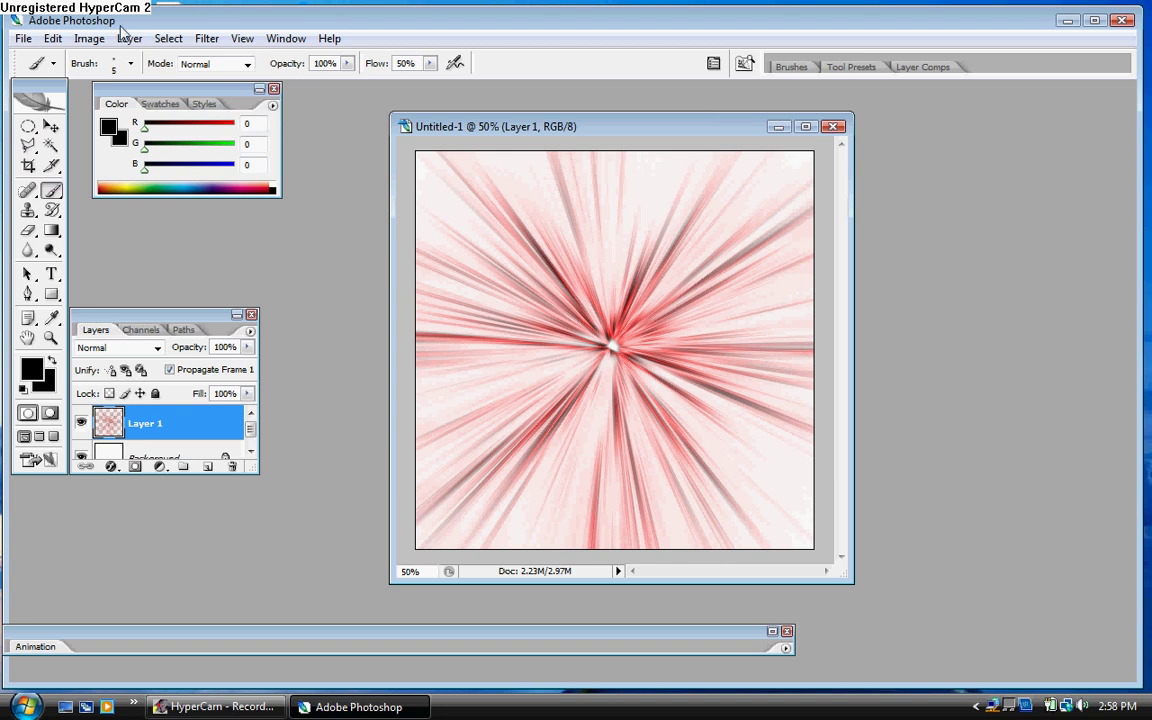
Step: Open Toco Toucan.jpg from Sample Pictures and move its window aside
left_click(24, 39)
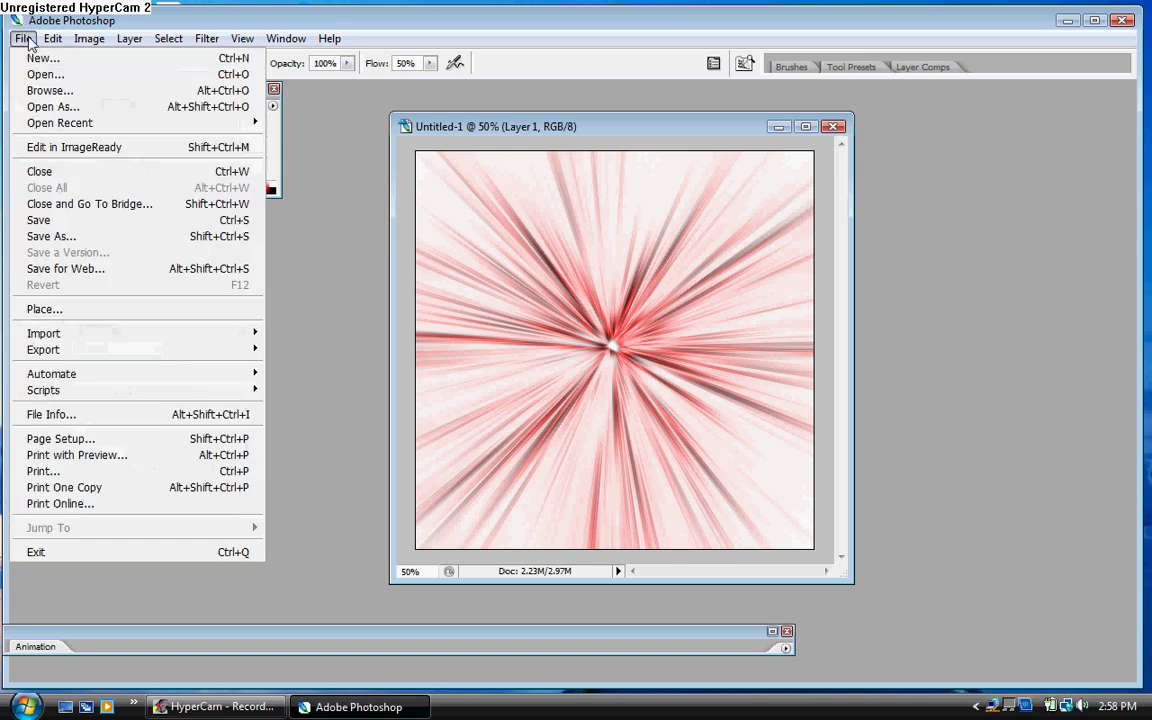
left_click(46, 76)
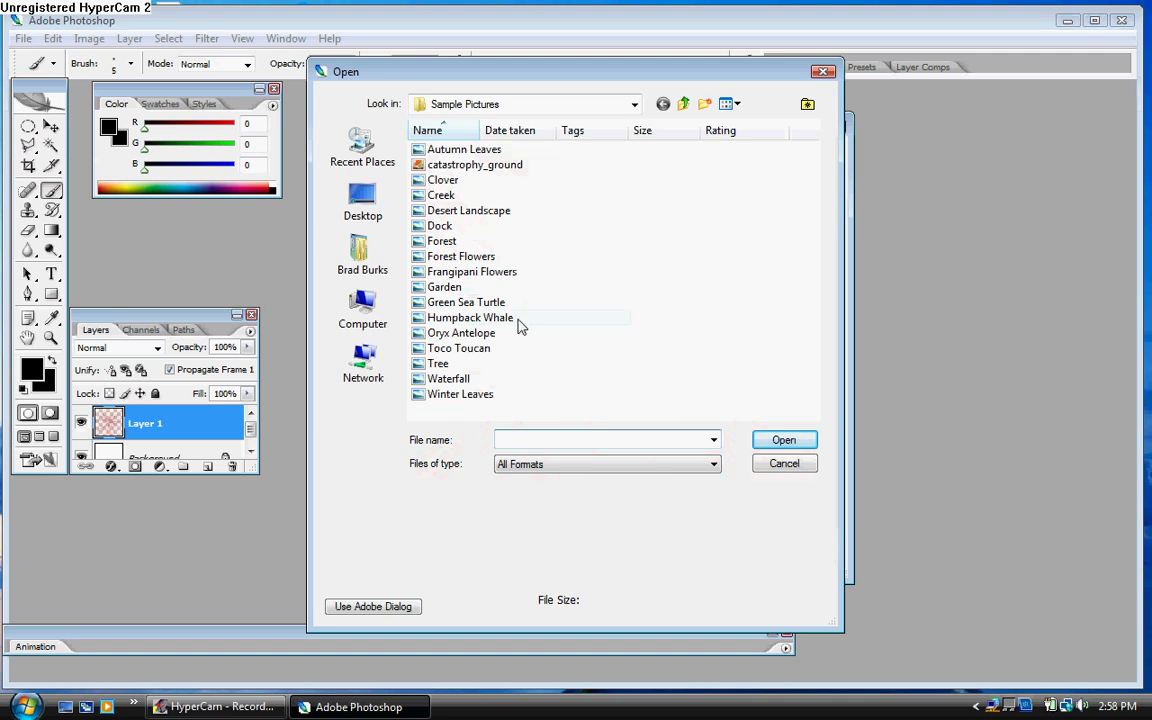
left_click(468, 358)
double_click(466, 354)
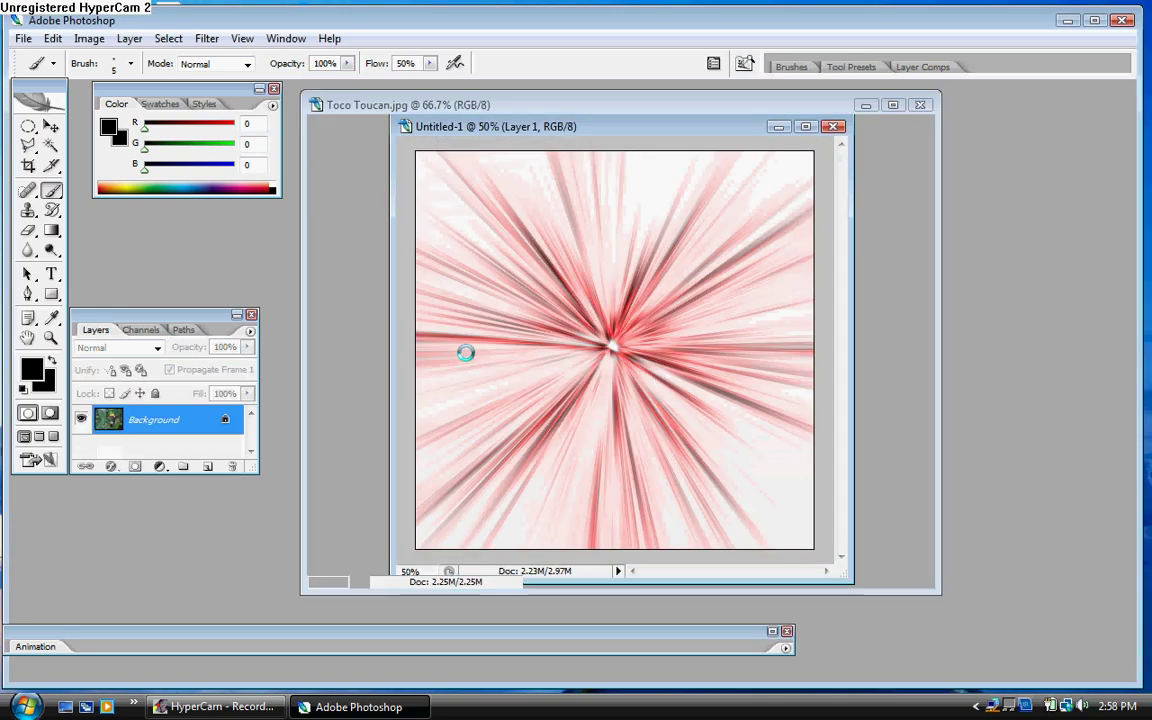
mouse_move(507, 113)
left_mouse_down()
mouse_move(417, 120)
mouse_move(491, 127)
left_mouse_up()
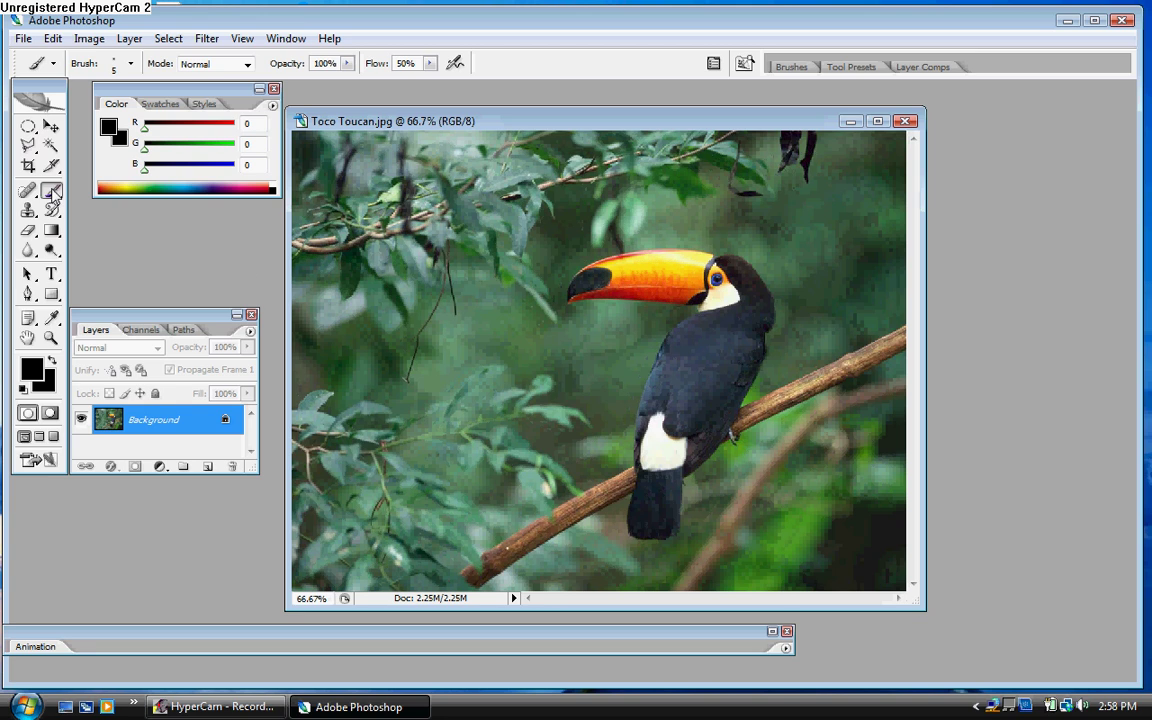
Step: Switch to the Polygonal Lasso Tool for outlining the toucan and its branch
left_click(29, 147)
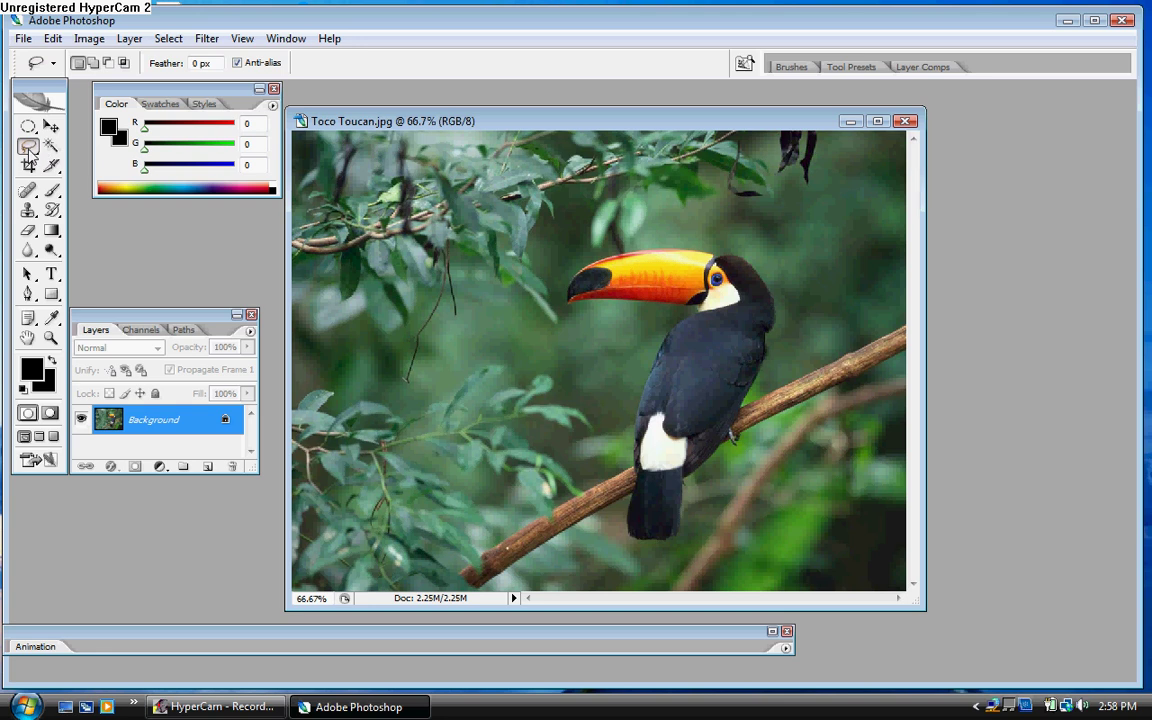
left_click(29, 146)
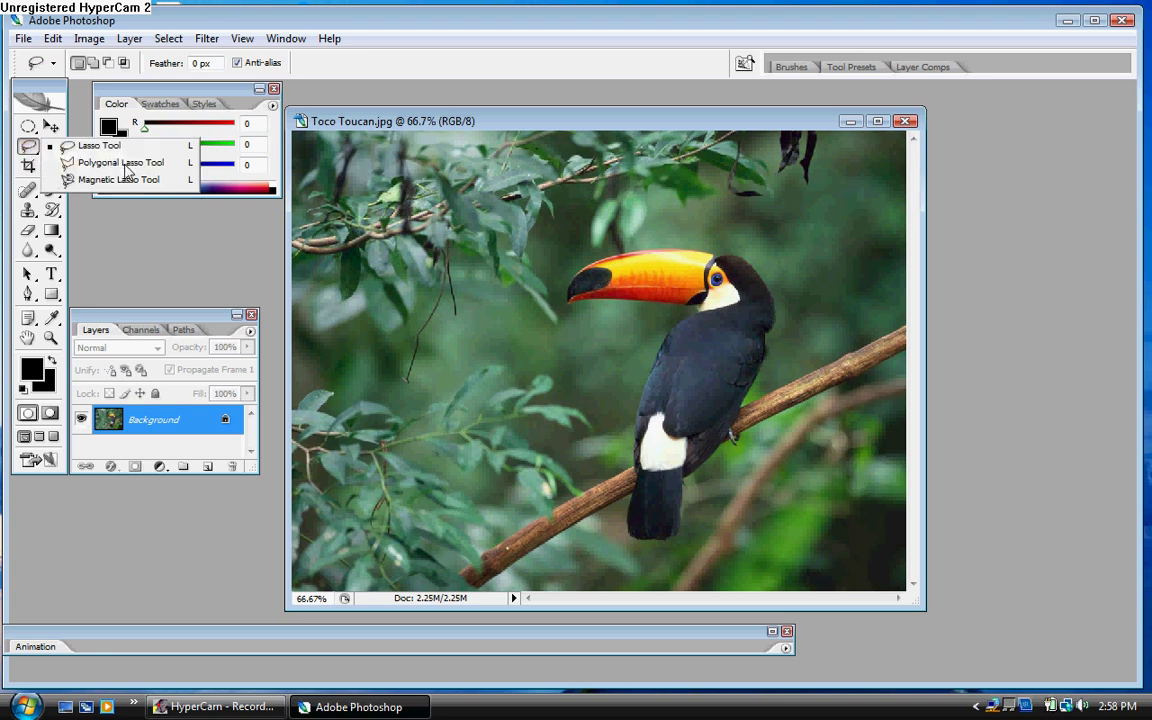
left_click(122, 162)
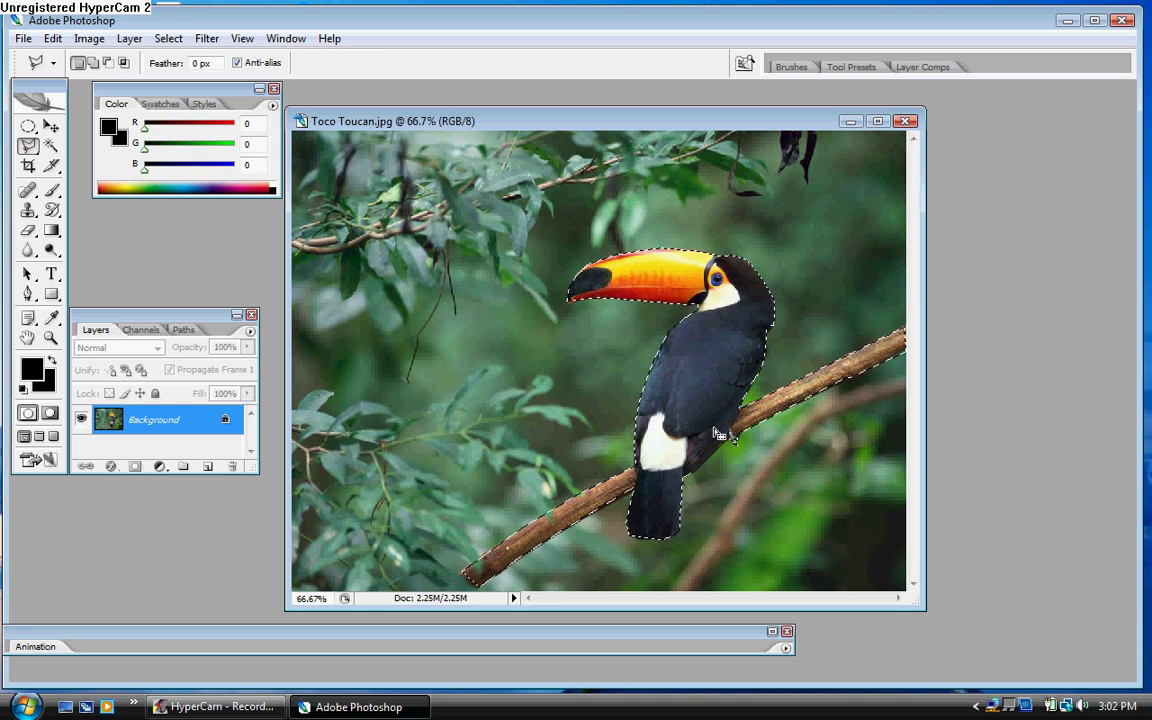
Step: Copy the selected toucan to a new layer with Layer via Copy and drag it up-left
right_click(697, 378)
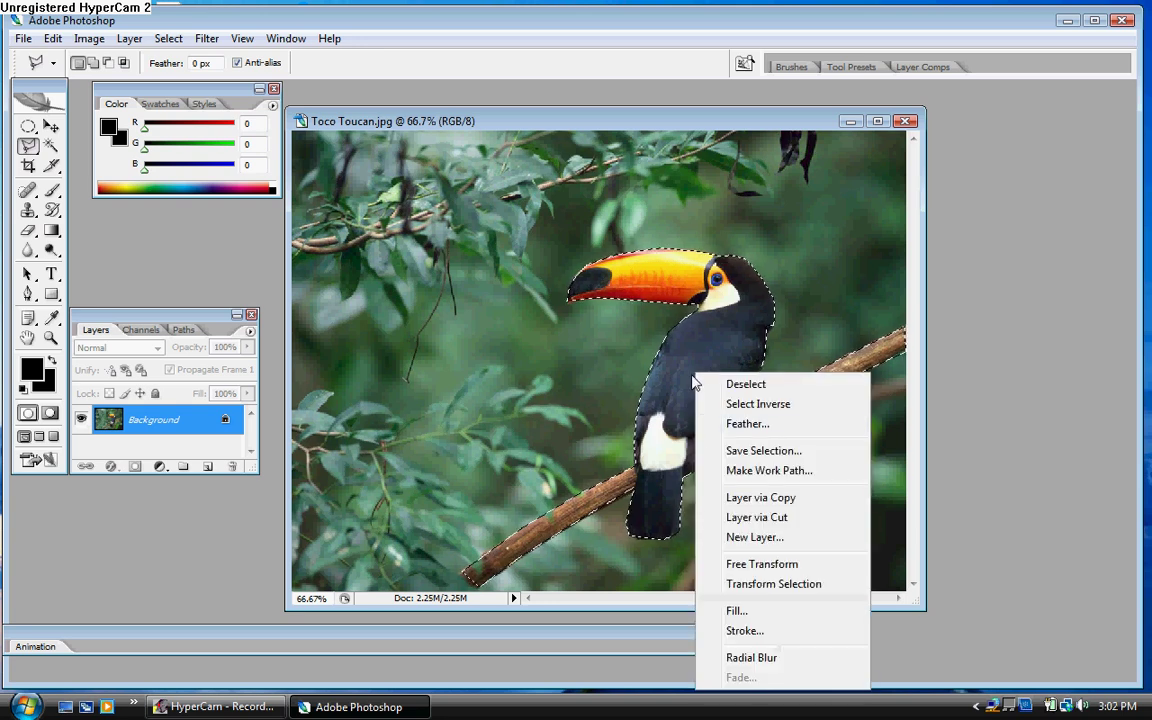
left_click(745, 498)
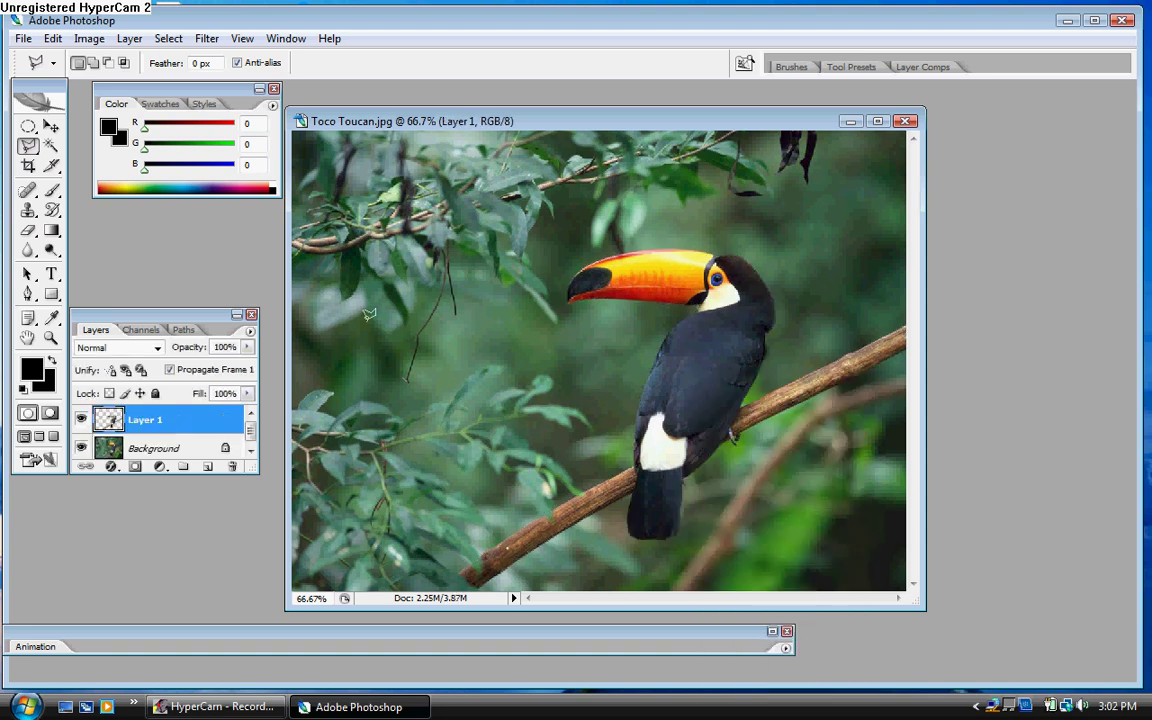
left_click(52, 126)
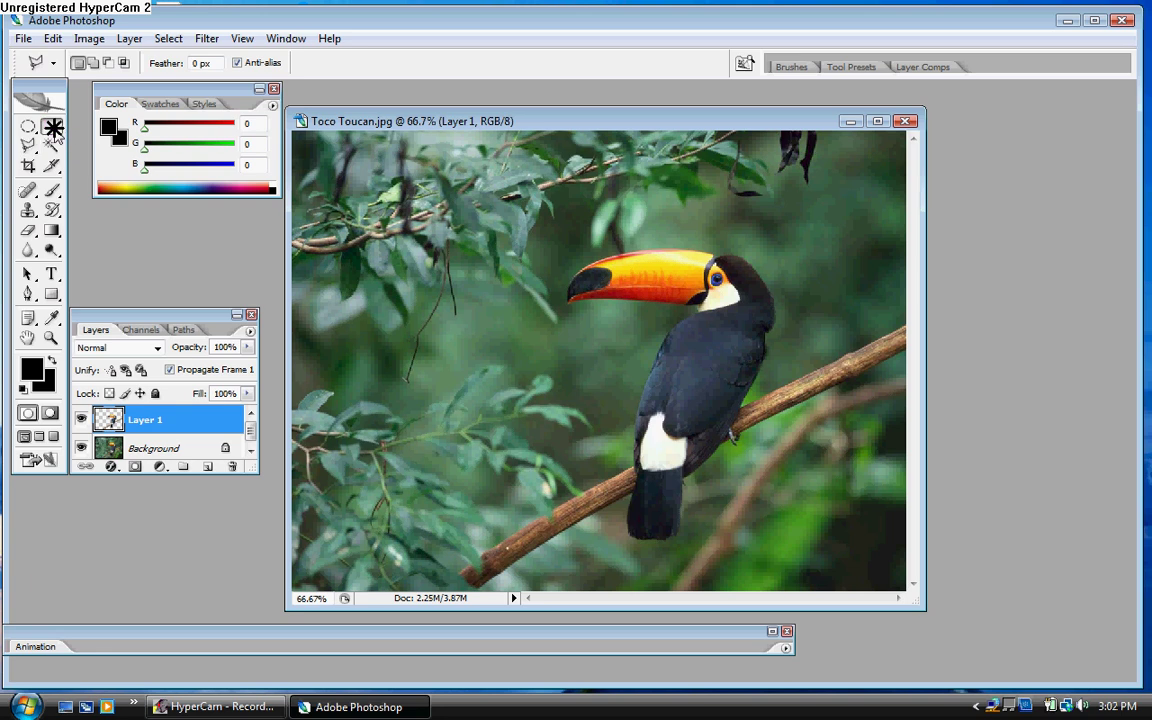
left_click_drag(796, 464, 684, 353)
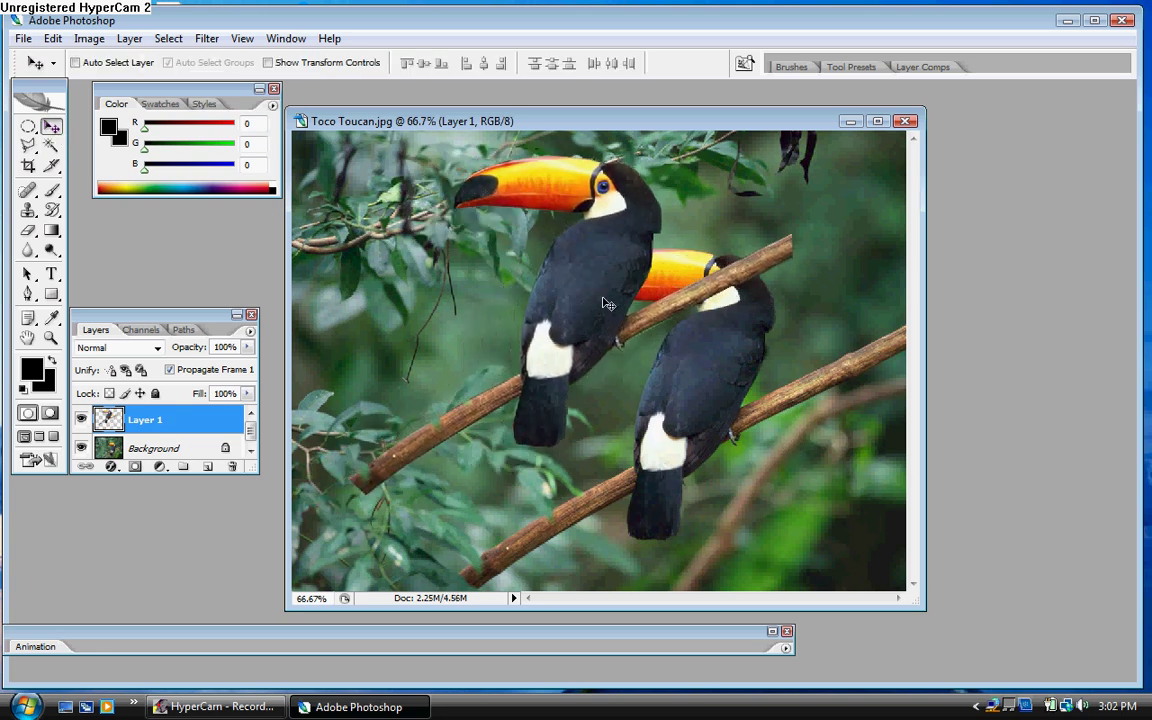
Step: Drag the toucan into the burst document's lower right and close the photo without saving
left_click_drag(542, 121, 877, 218)
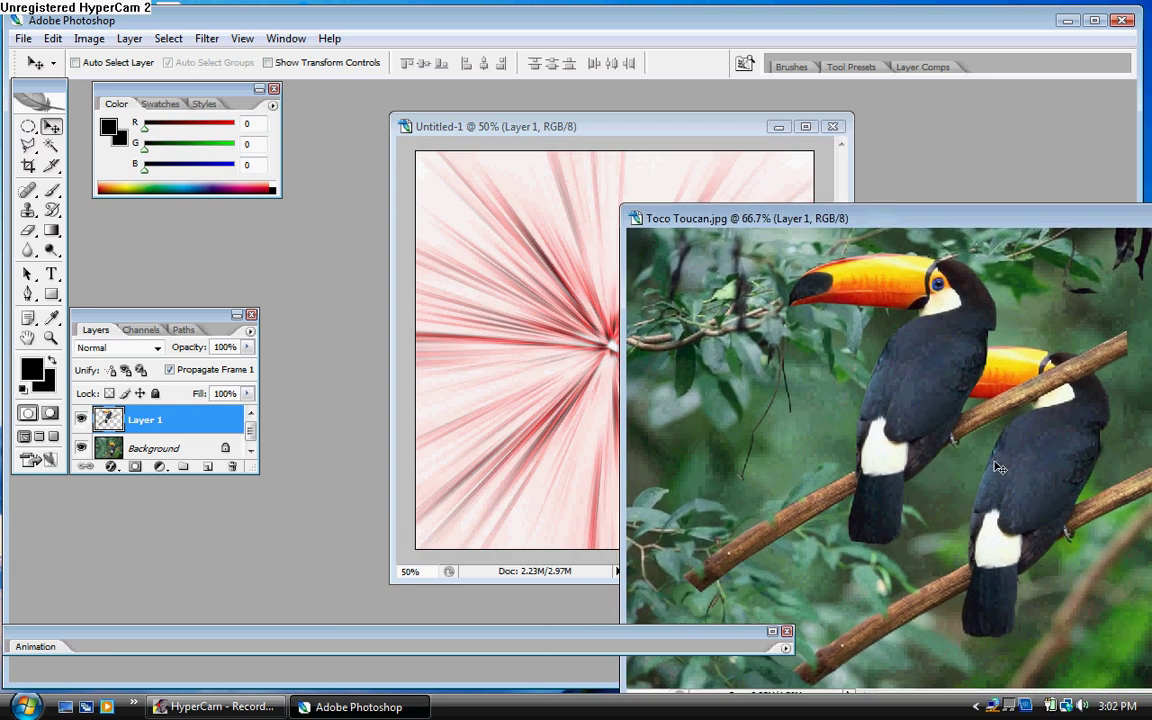
mouse_move(866, 444)
left_mouse_down()
mouse_move(588, 405)
mouse_move(586, 417)
mouse_move(707, 510)
left_mouse_up()
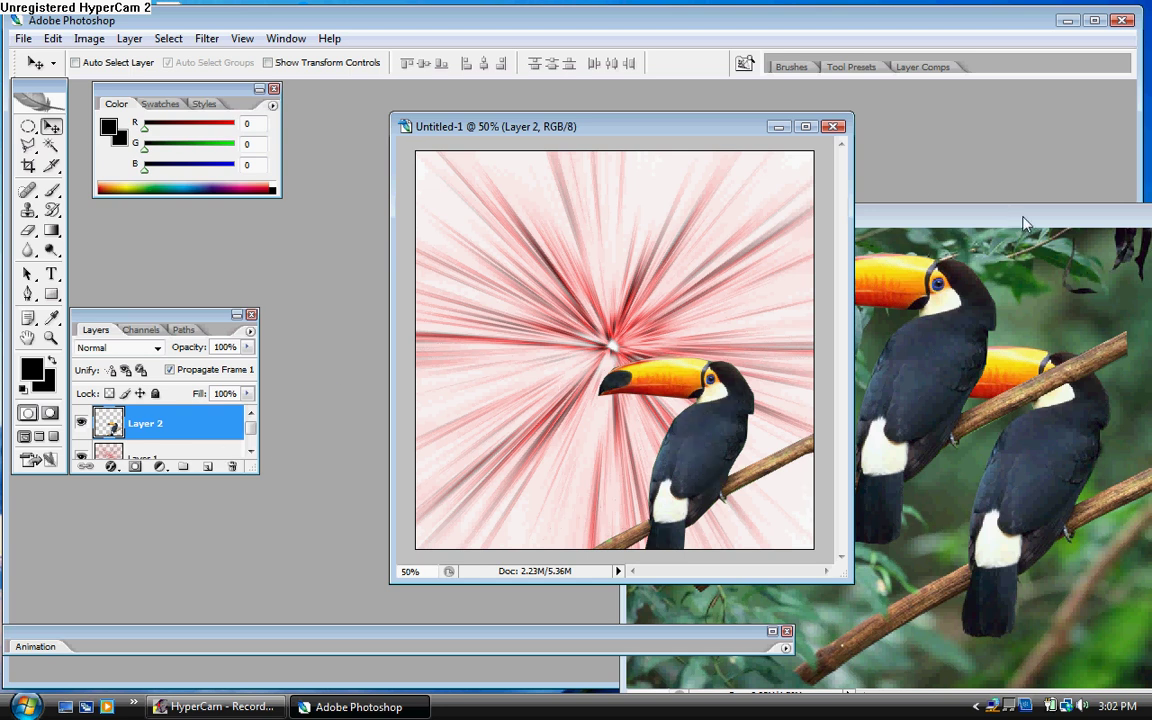
left_click_drag(1024, 223, 866, 172)
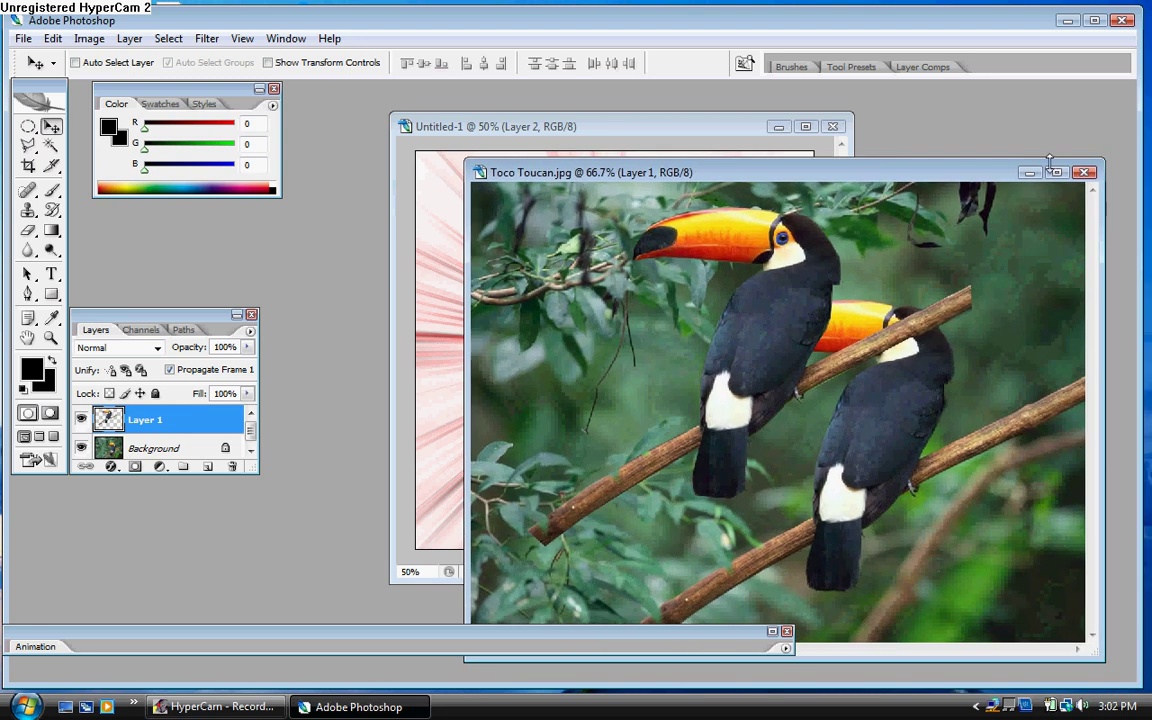
left_click(1085, 173)
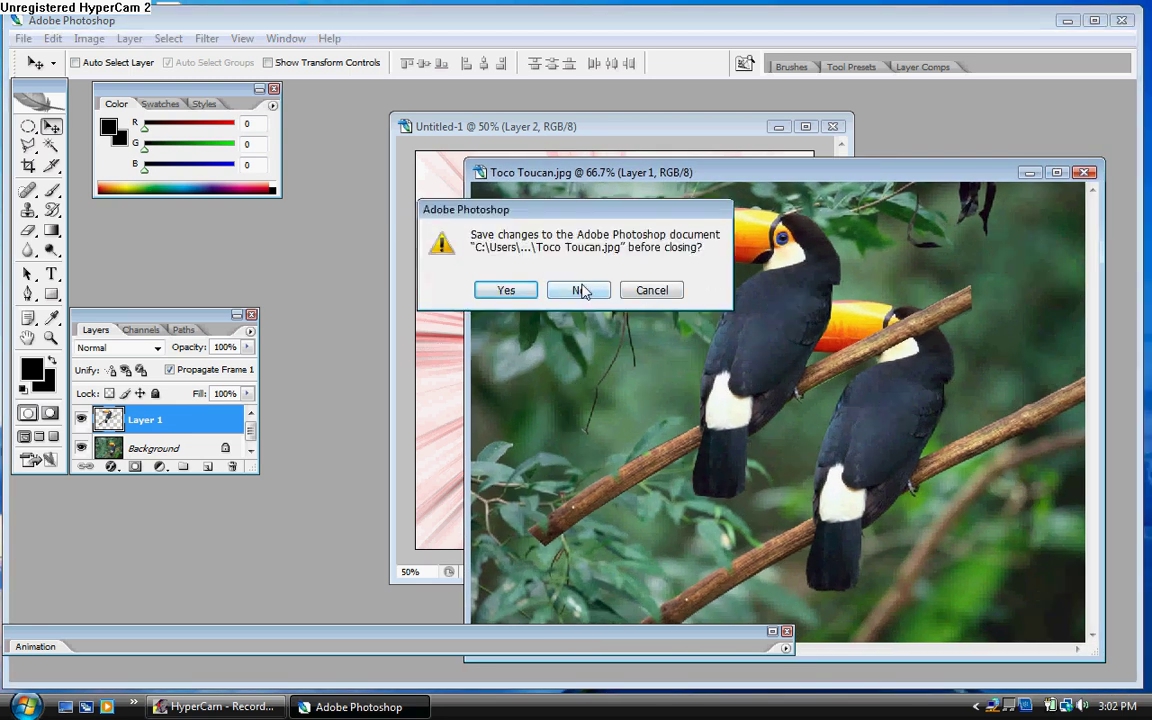
left_click(583, 290)
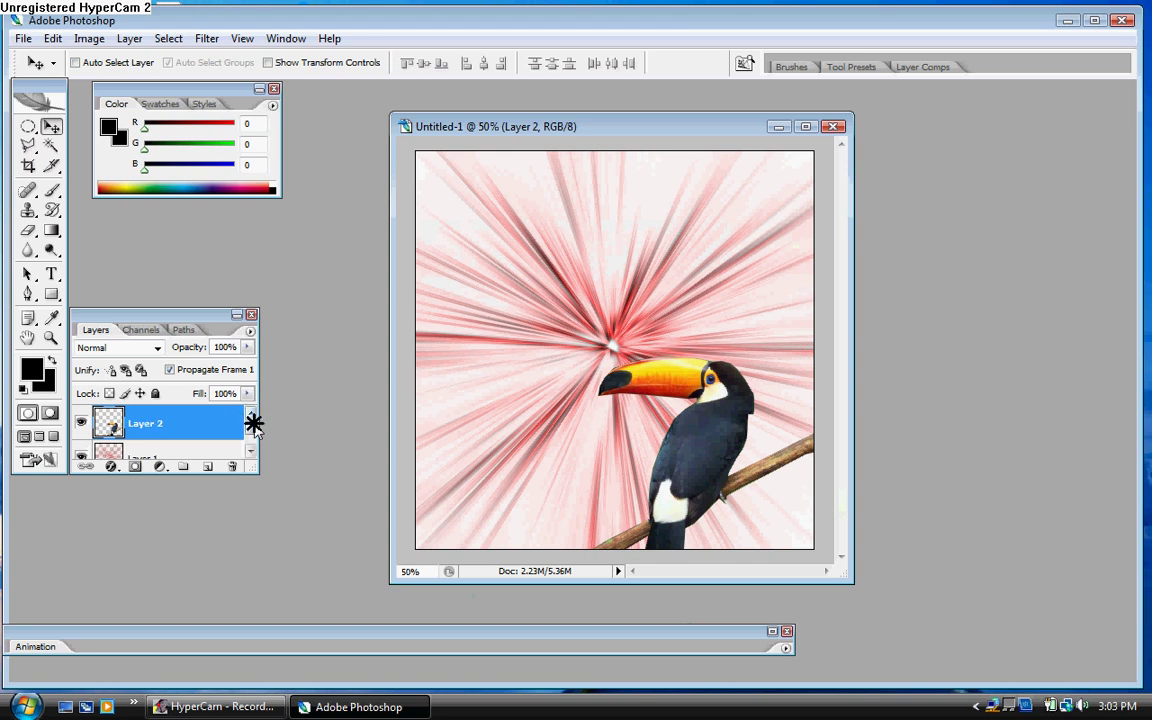
Step: Merge the starburst Layer 1 and the toucan layer into one layer
left_click_drag(250, 424, 248, 425)
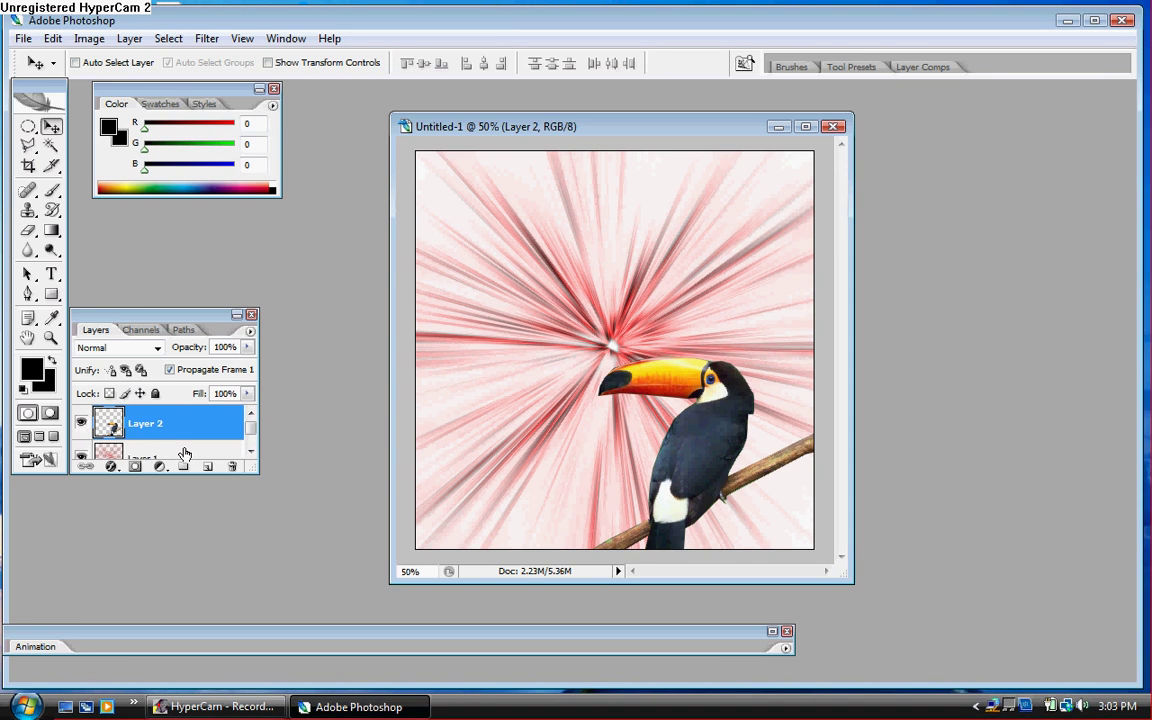
left_click(185, 455, "shift")
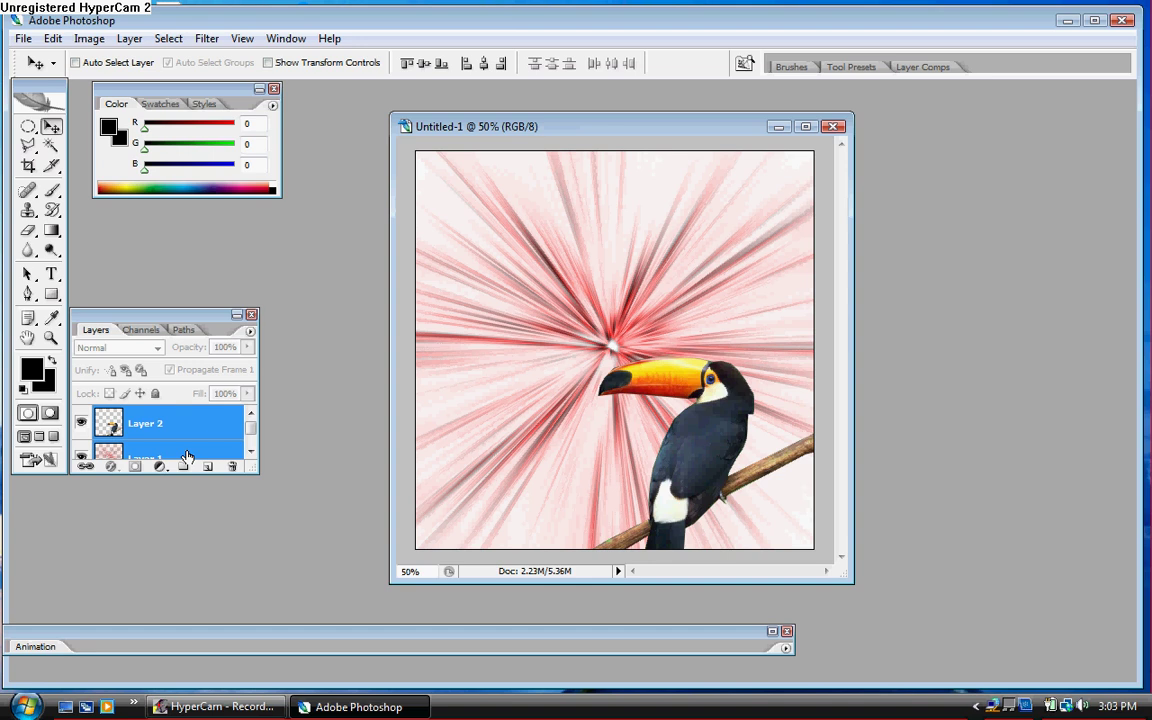
right_click(213, 429)
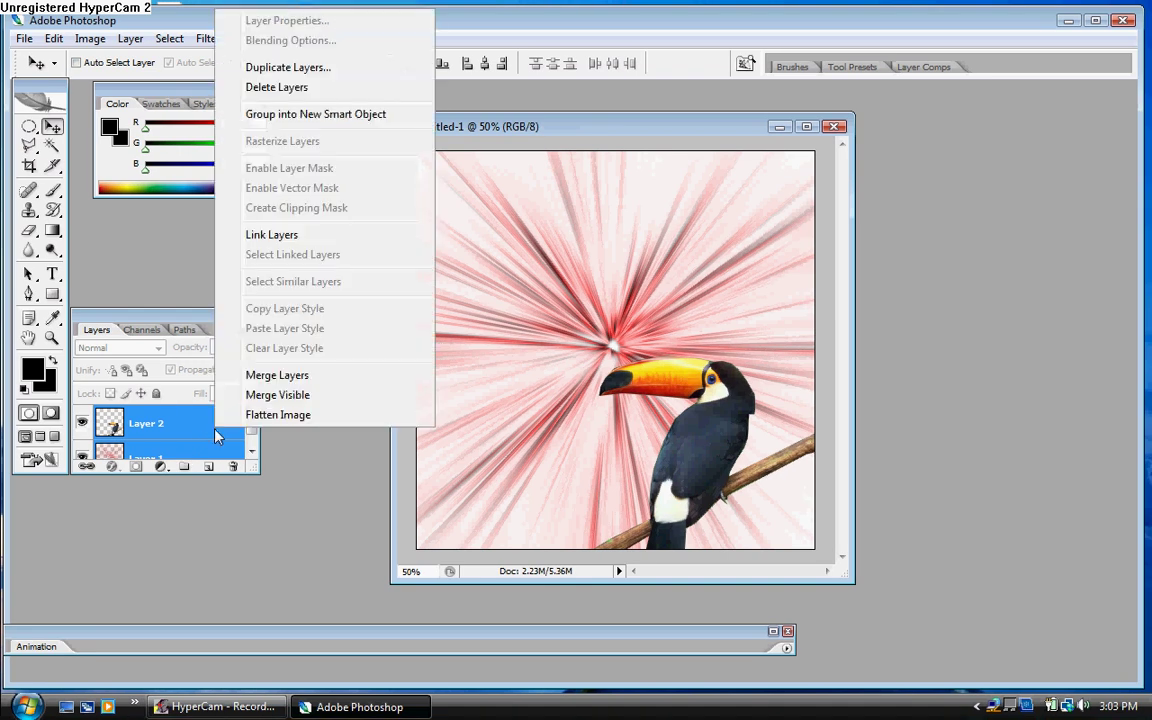
left_click(284, 380)
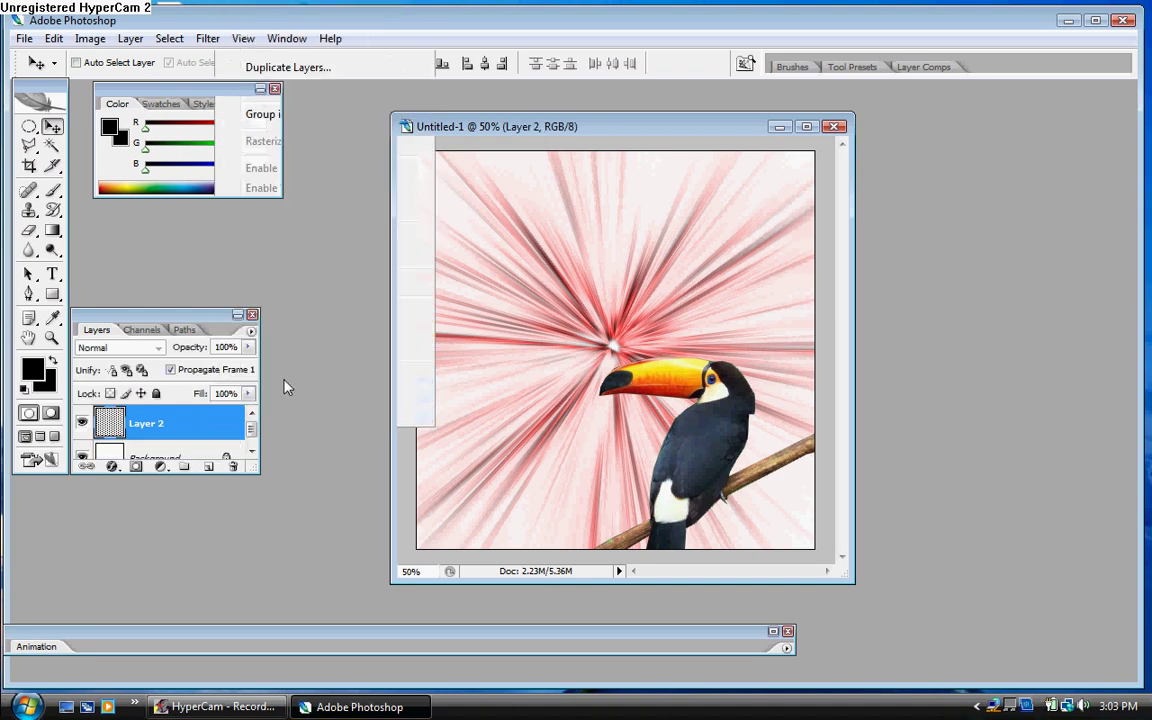
Step: Duplicate the merged layer as a hidden Layer 2 copy and reselect Layer 2
left_click(251, 432)
scroll(234, 424, "up", 1)
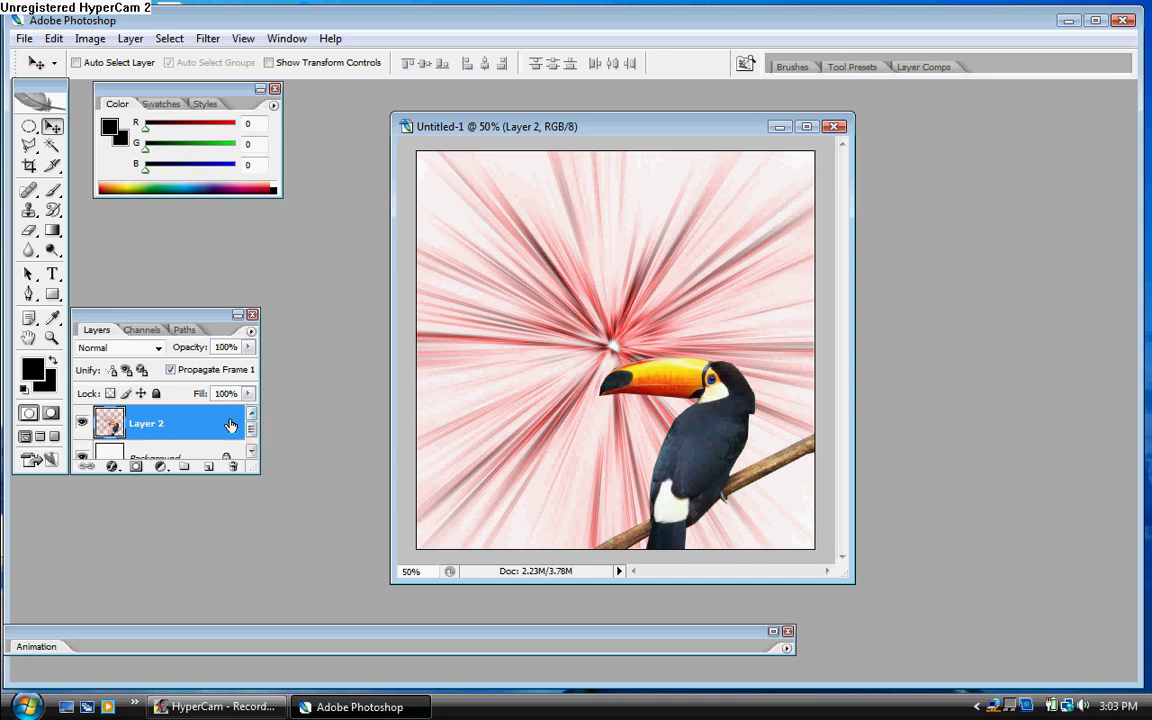
right_click(208, 437)
left_click(283, 72)
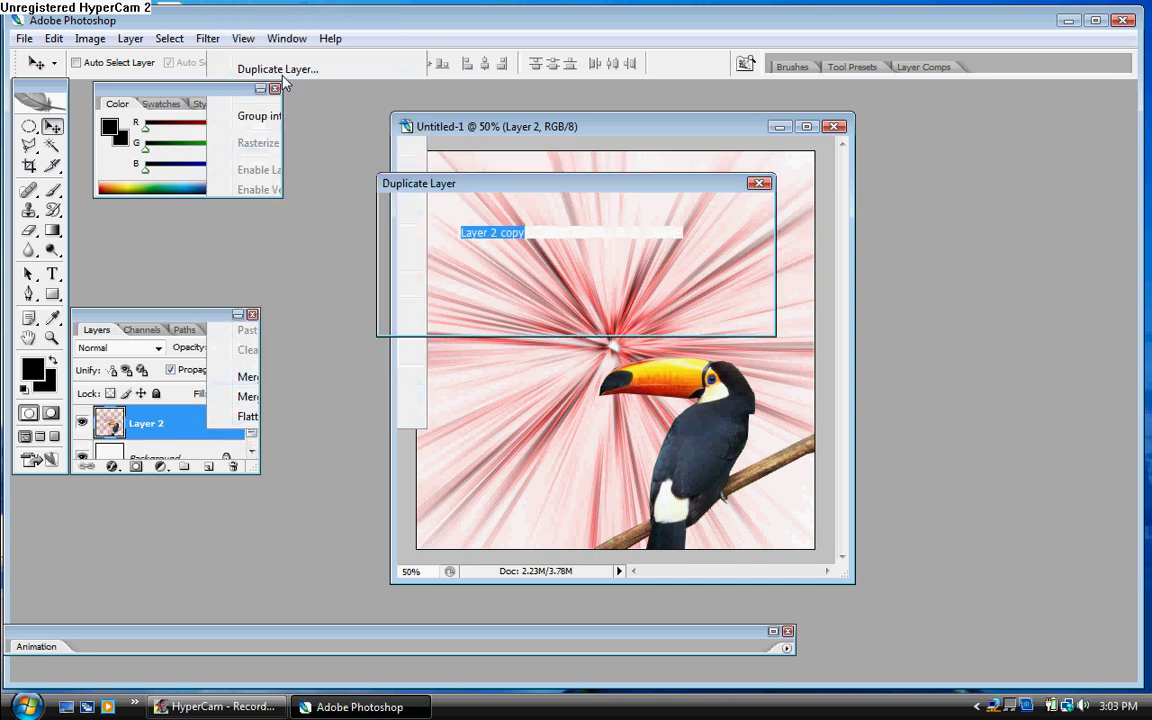
left_click(735, 213)
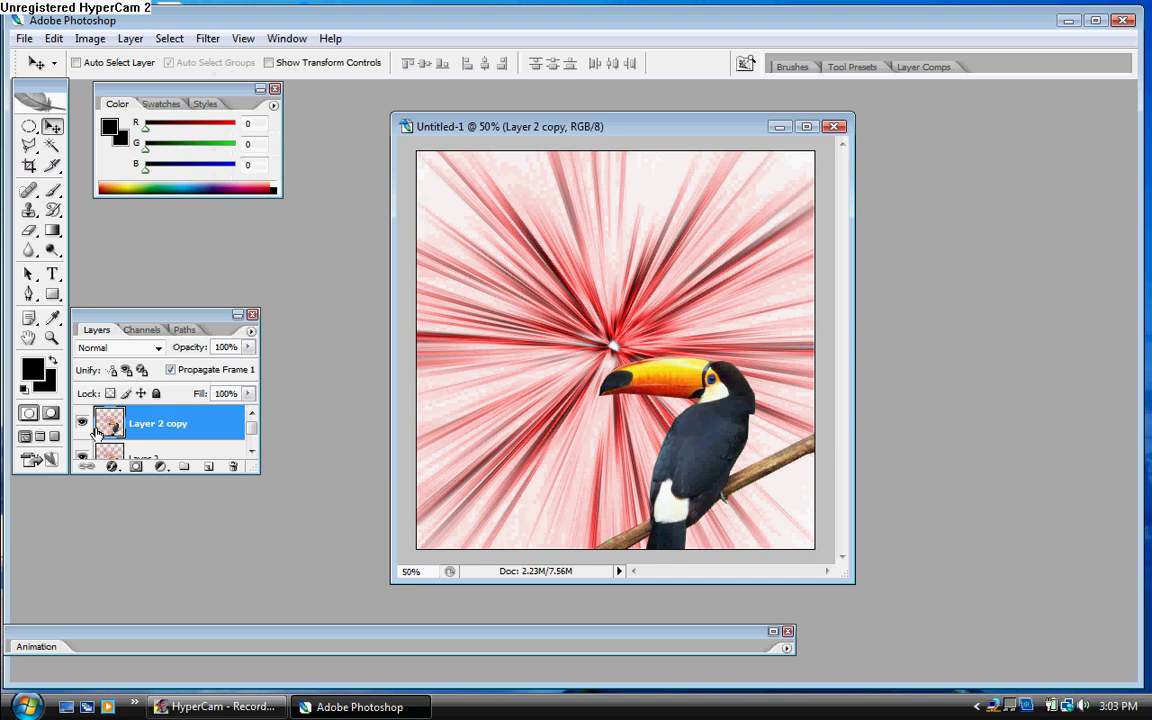
left_click(82, 423)
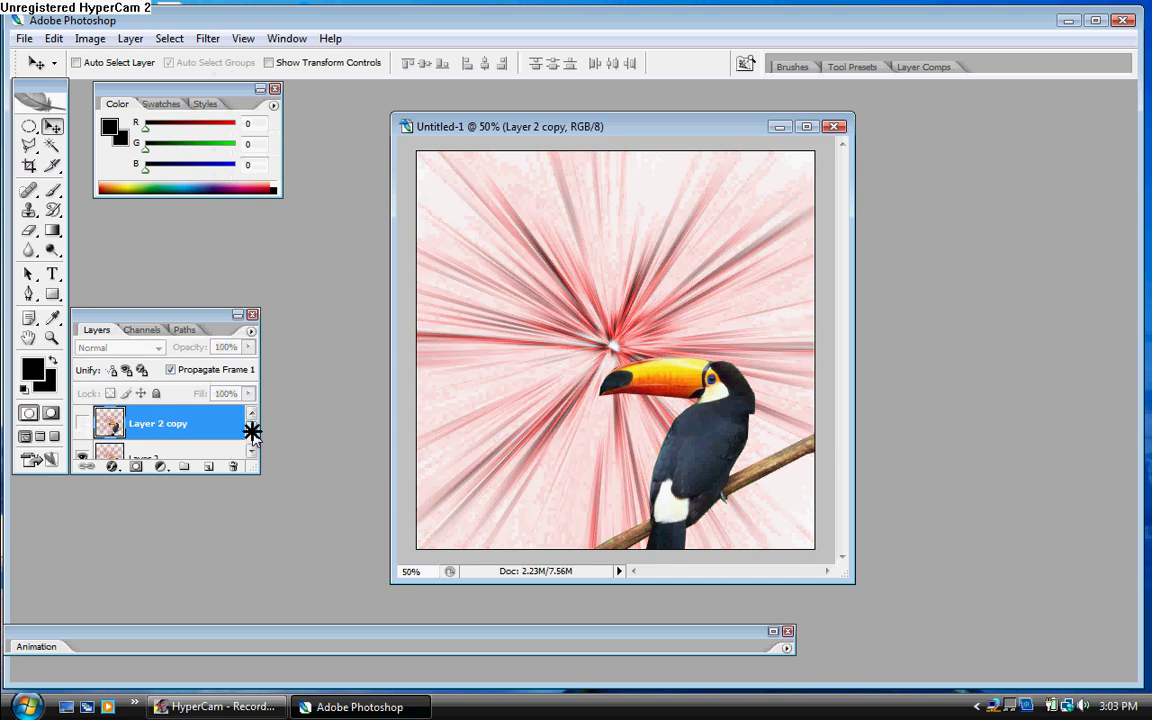
key("Delete")
left_click(205, 437)
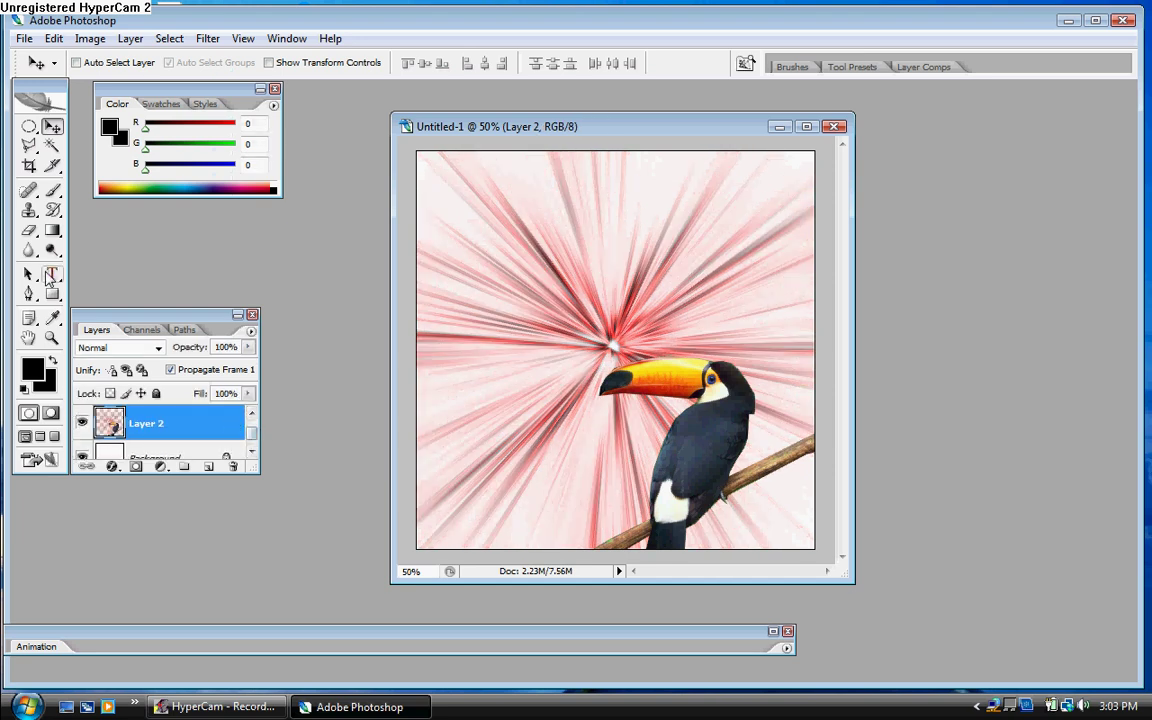
Step: Type the caption 'Save the Toco Toucans.' at the canvas's upper left and select it
left_click(55, 276)
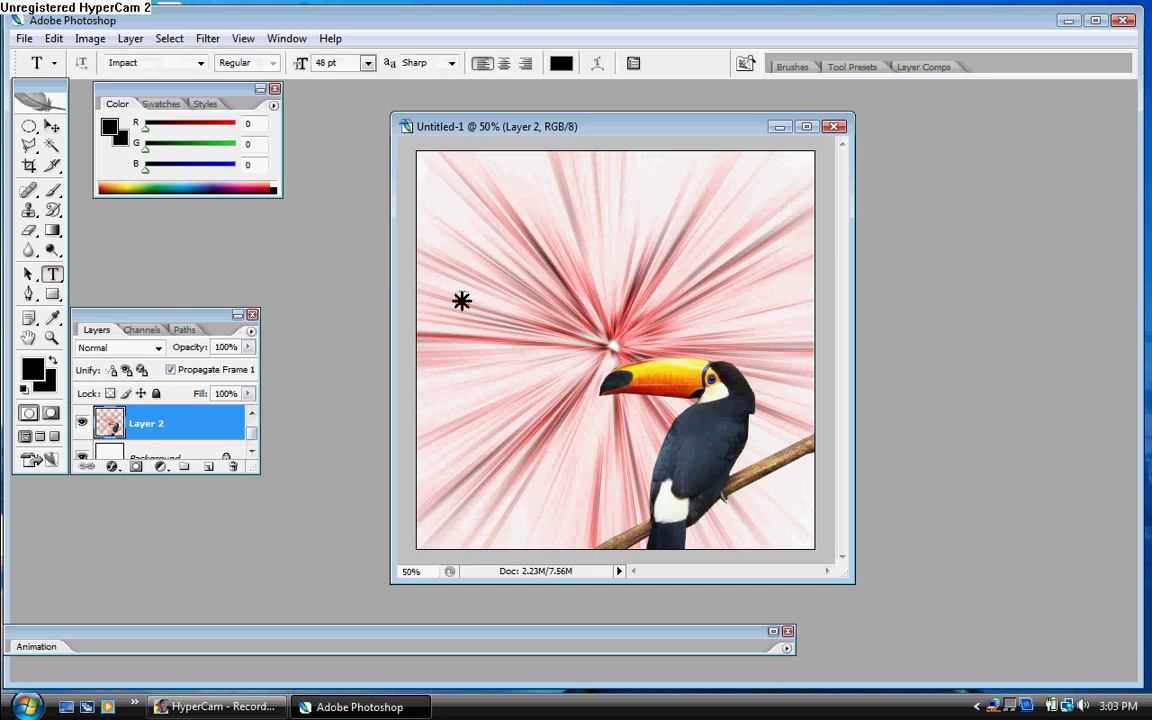
left_click(461, 300)
type("S")
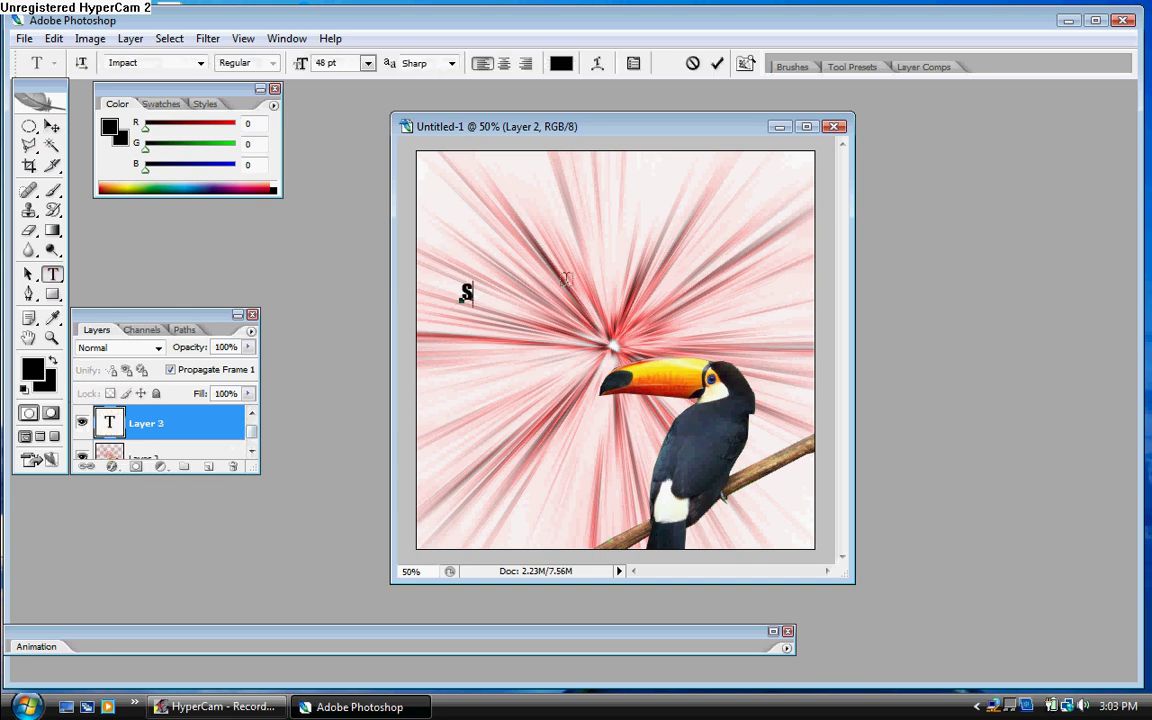
type("ave the")
type(" T")
type("oc")
type("o To")
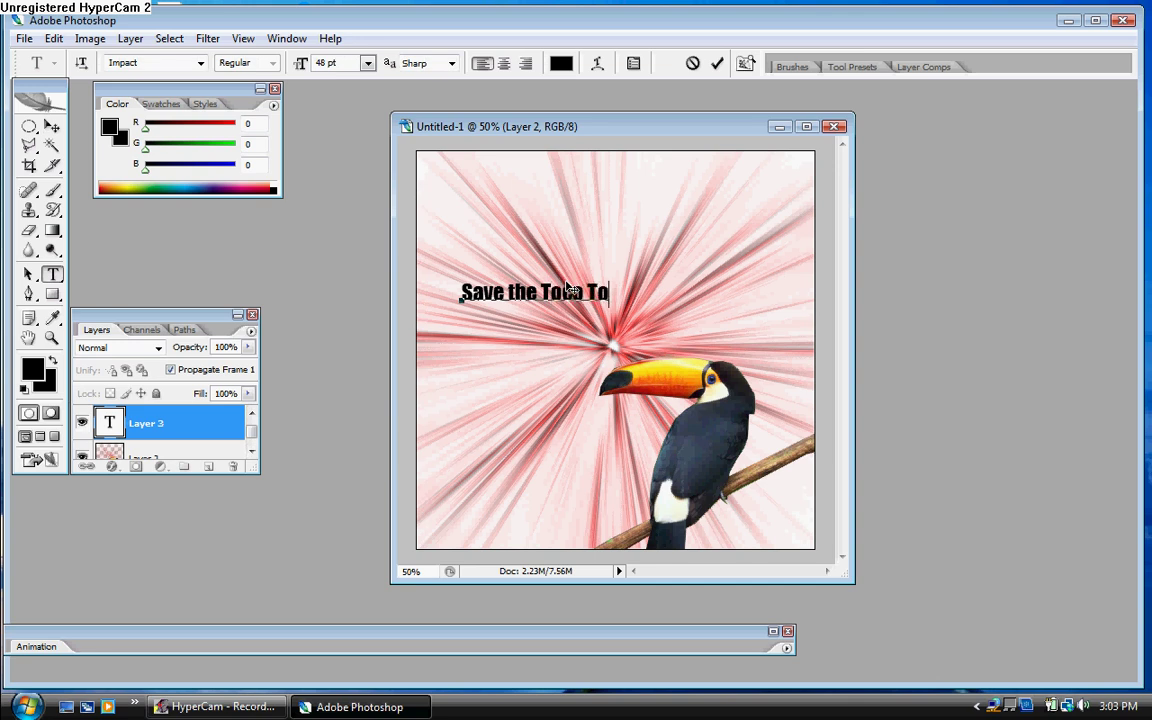
type("ucans")
type(".")
left_click_drag(459, 290, 720, 272)
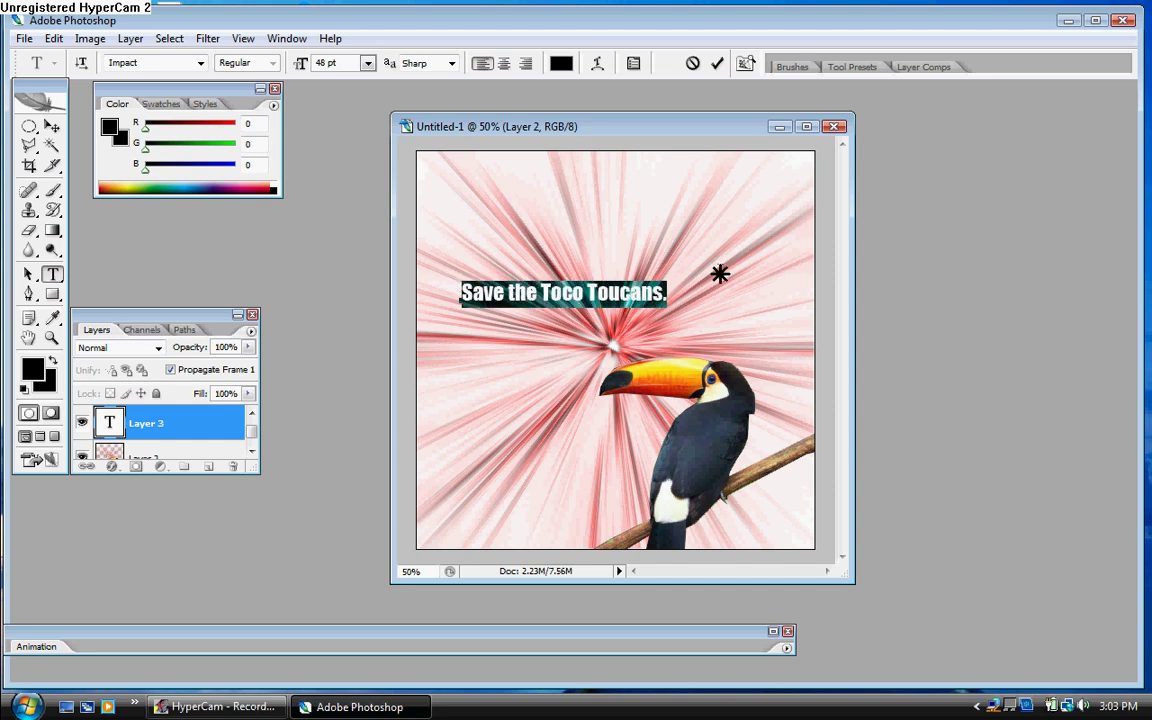
Step: Colour the caption pure red (ff0000), move it down toward the centre, and reselect it
left_click(33, 372)
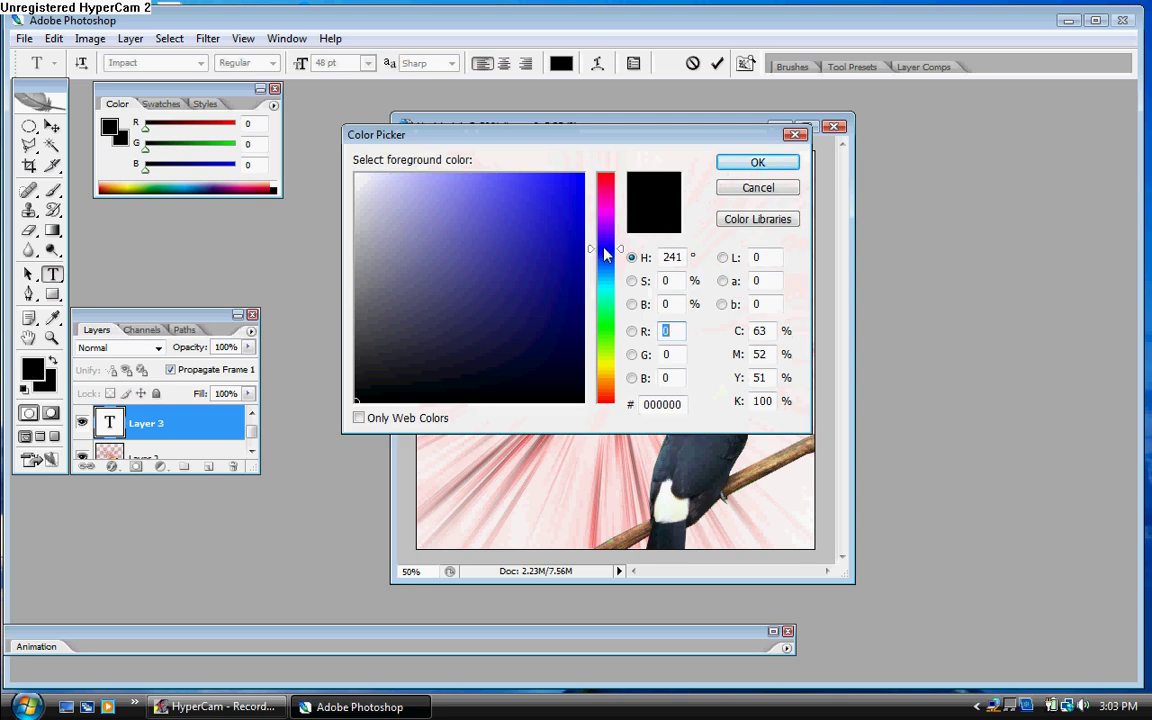
left_click_drag(609, 193, 611, 168)
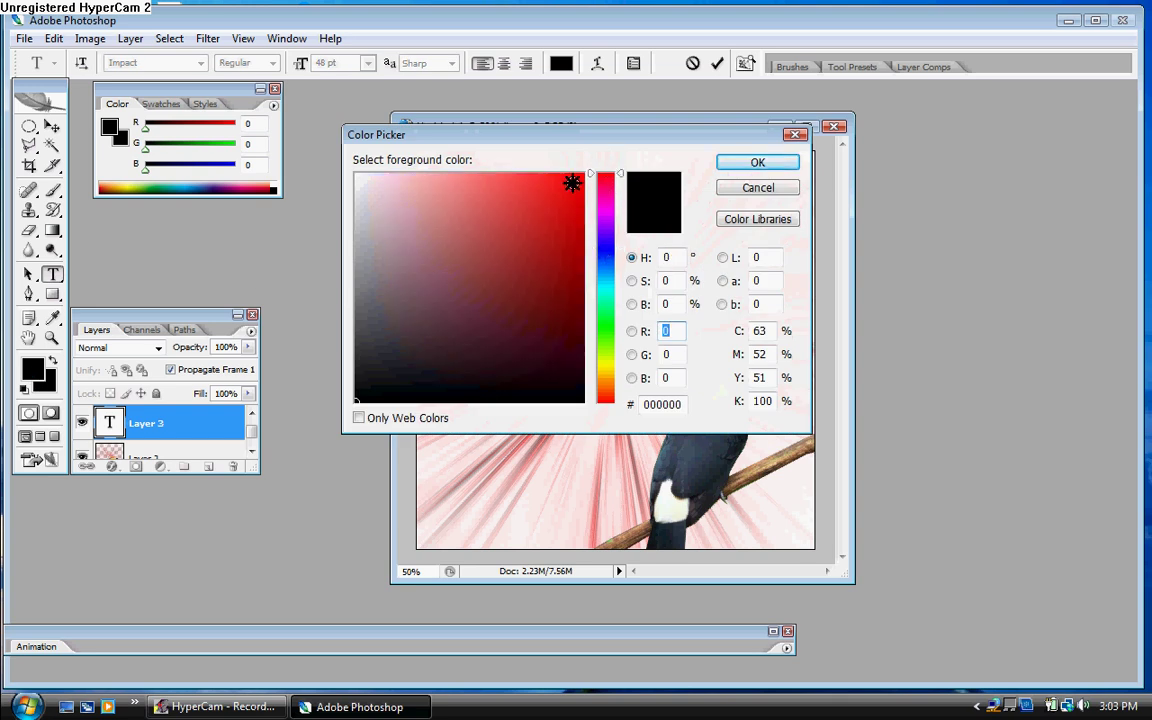
left_click(758, 162)
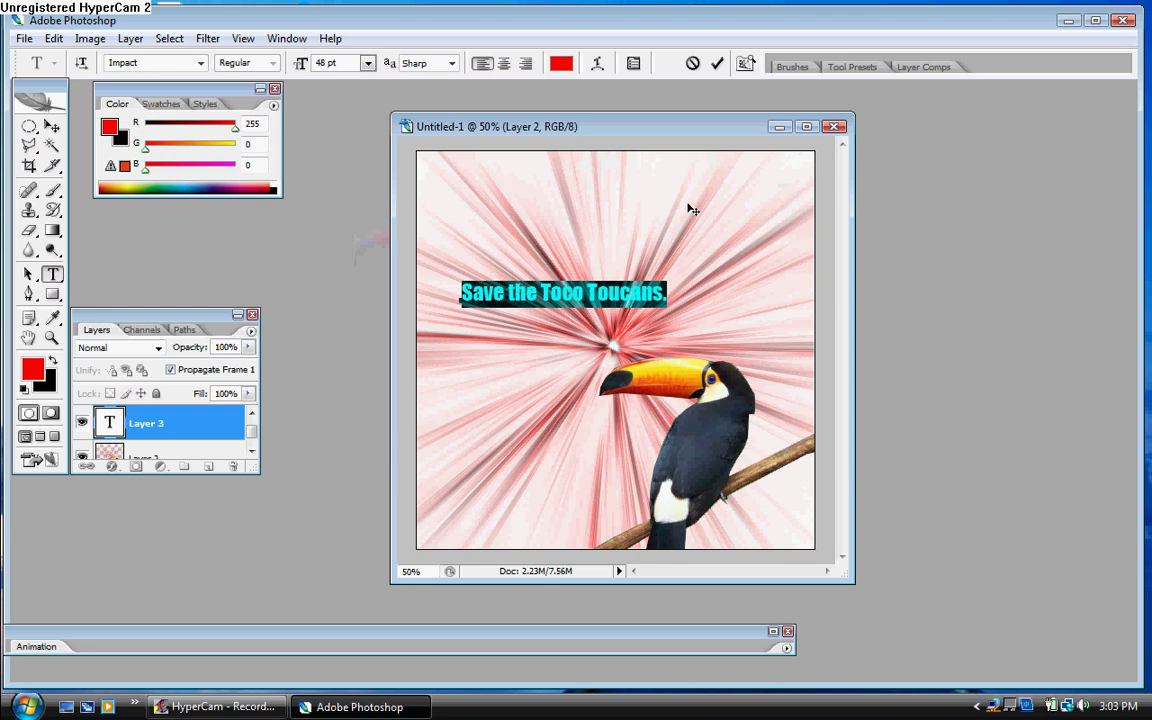
left_click(602, 262)
left_click_drag(506, 347, 543, 366)
left_click_drag(505, 306, 711, 306)
Step: Resize the 'Save the Toco Toucans.' caption to 60 pt and move it up near the top centre
left_click(367, 62)
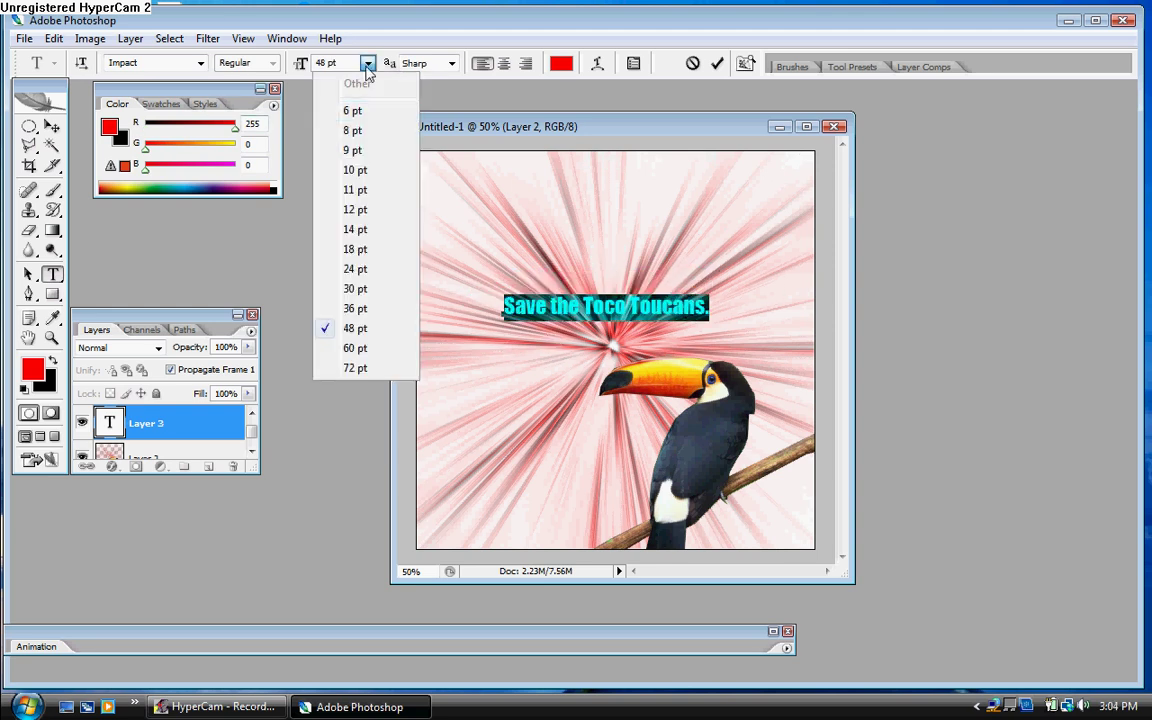
left_click(332, 342)
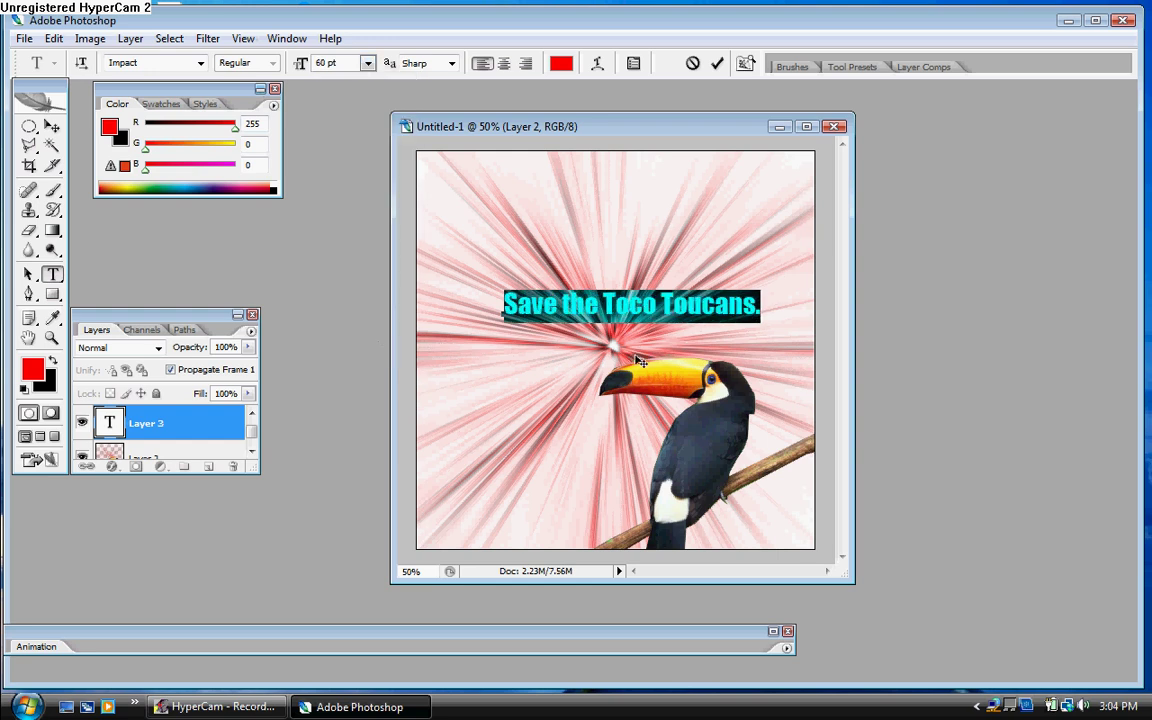
key("ctrl+h")
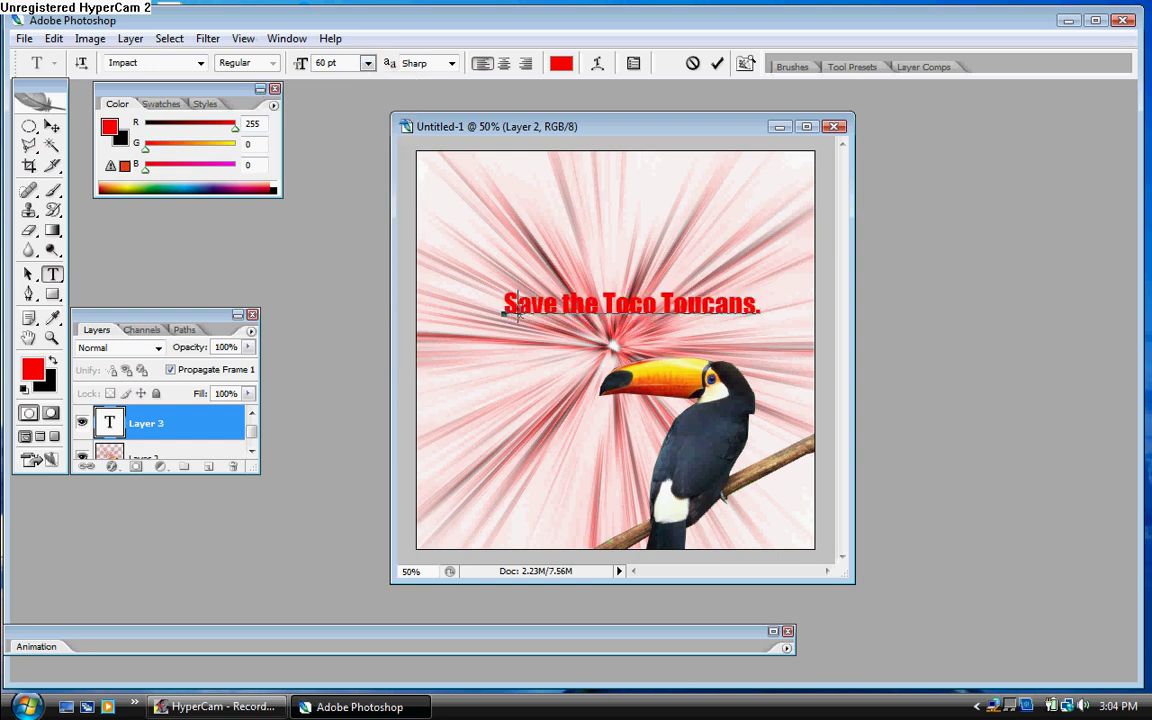
left_click_drag(555, 340, 536, 286)
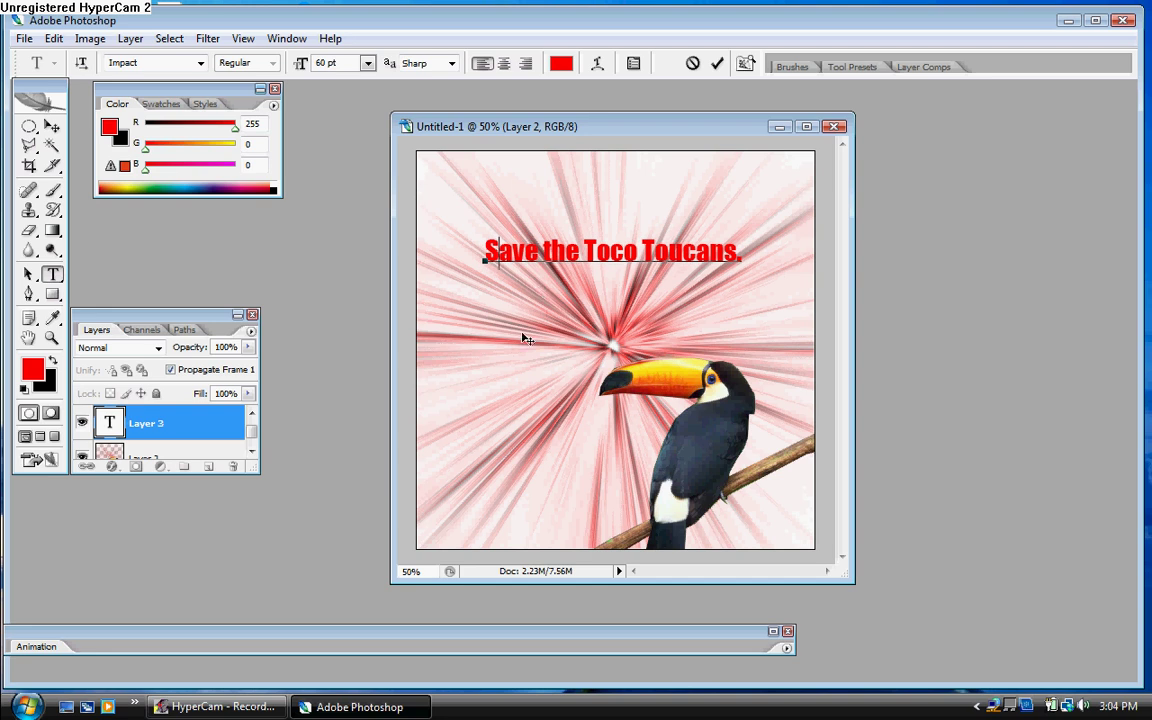
Step: Merge Layer 2's toucan artwork with the 'Save the Toco Toucans.' text layer
scroll(250, 430, "down", 3)
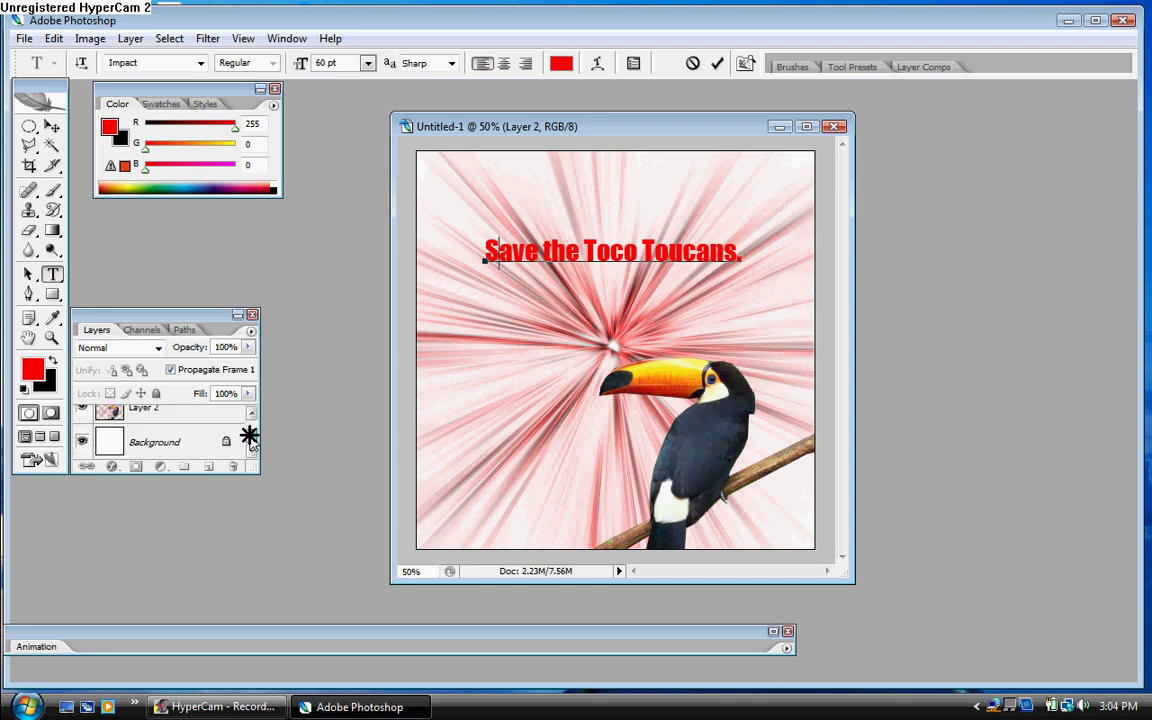
scroll(255, 427, "up", 4)
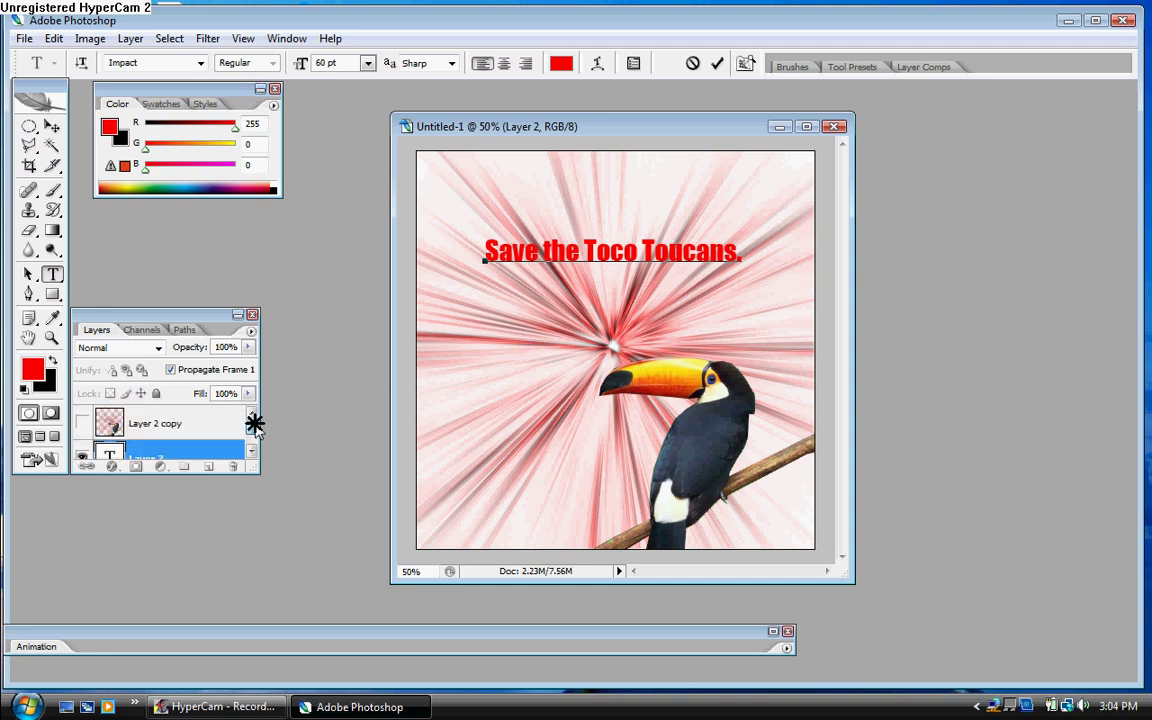
scroll(254, 429, "down", 2)
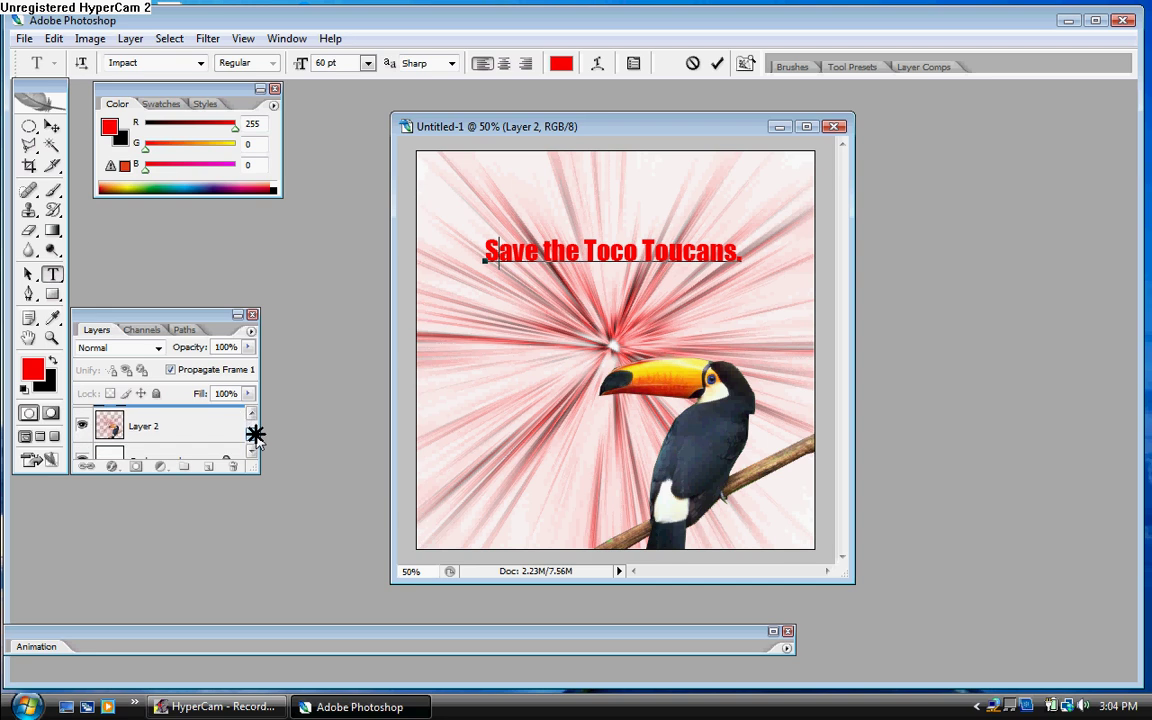
left_click(200, 435)
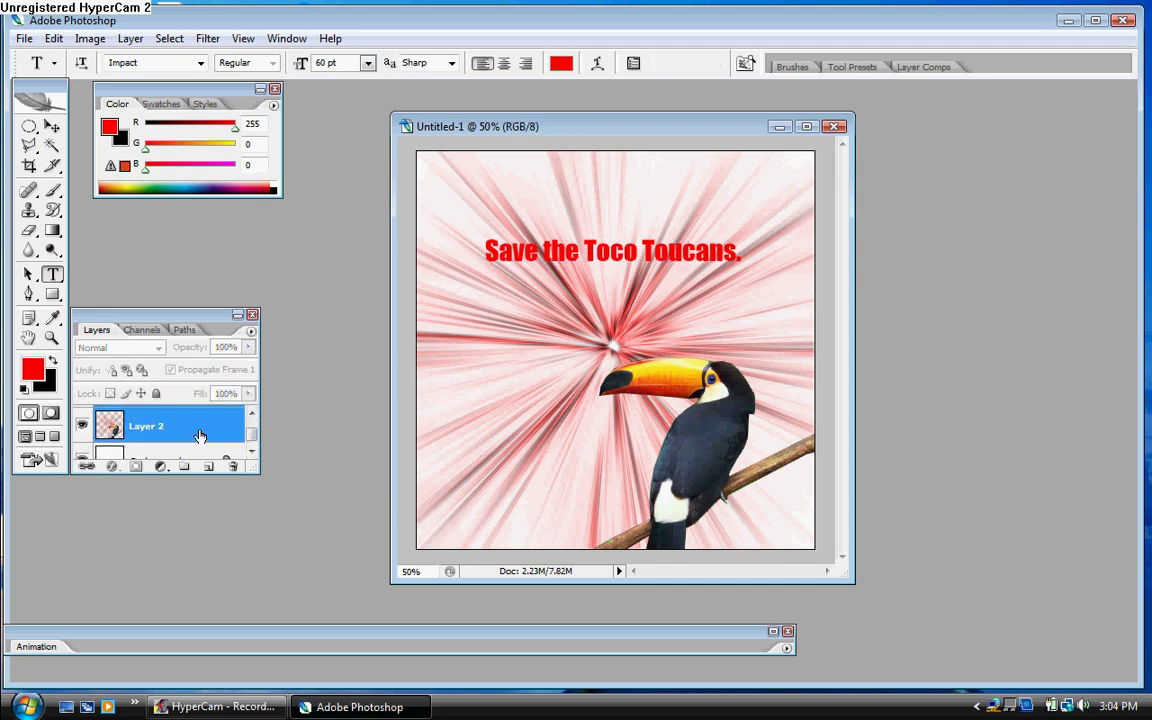
right_click(205, 433)
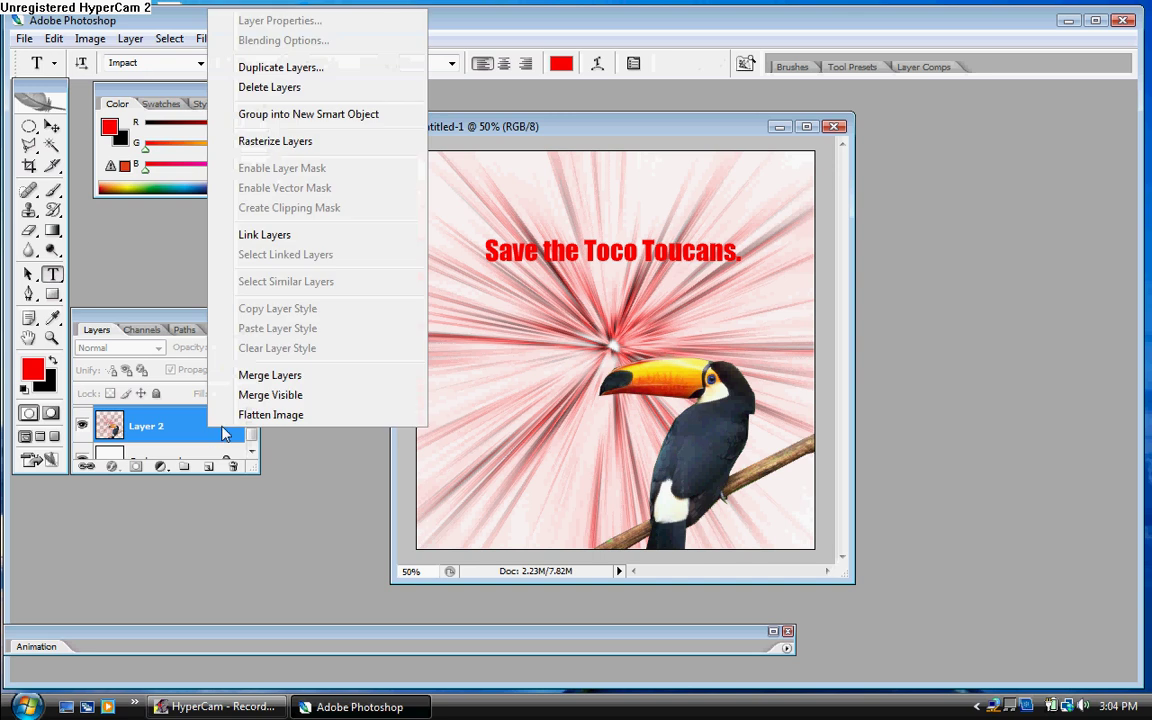
left_click(298, 376)
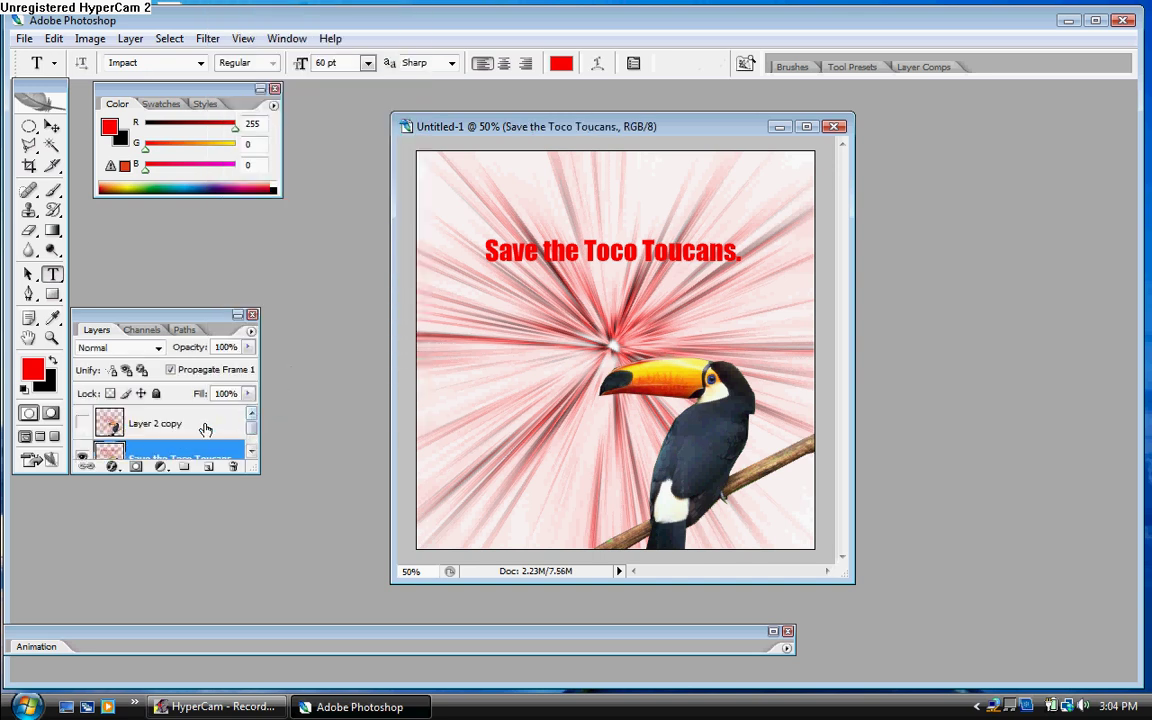
Step: On Layer 2 copy, type the caption 'Subscribe if you want in' on the canvas
left_click(83, 423)
left_click(83, 423)
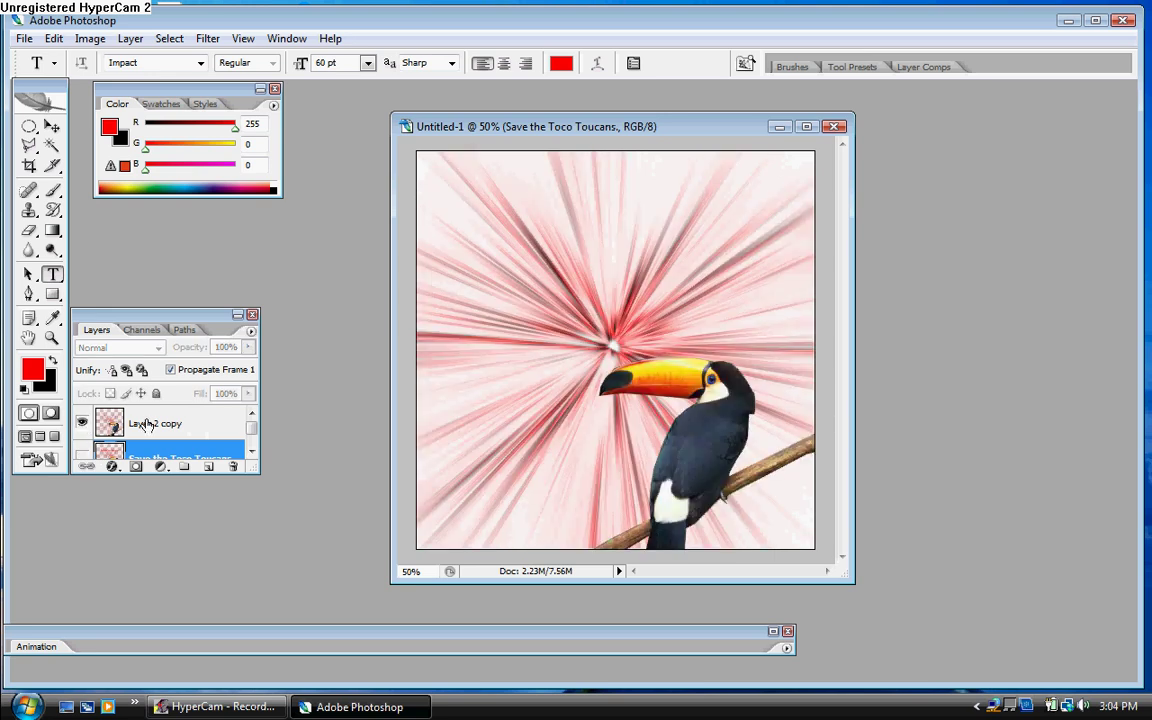
left_click(147, 425)
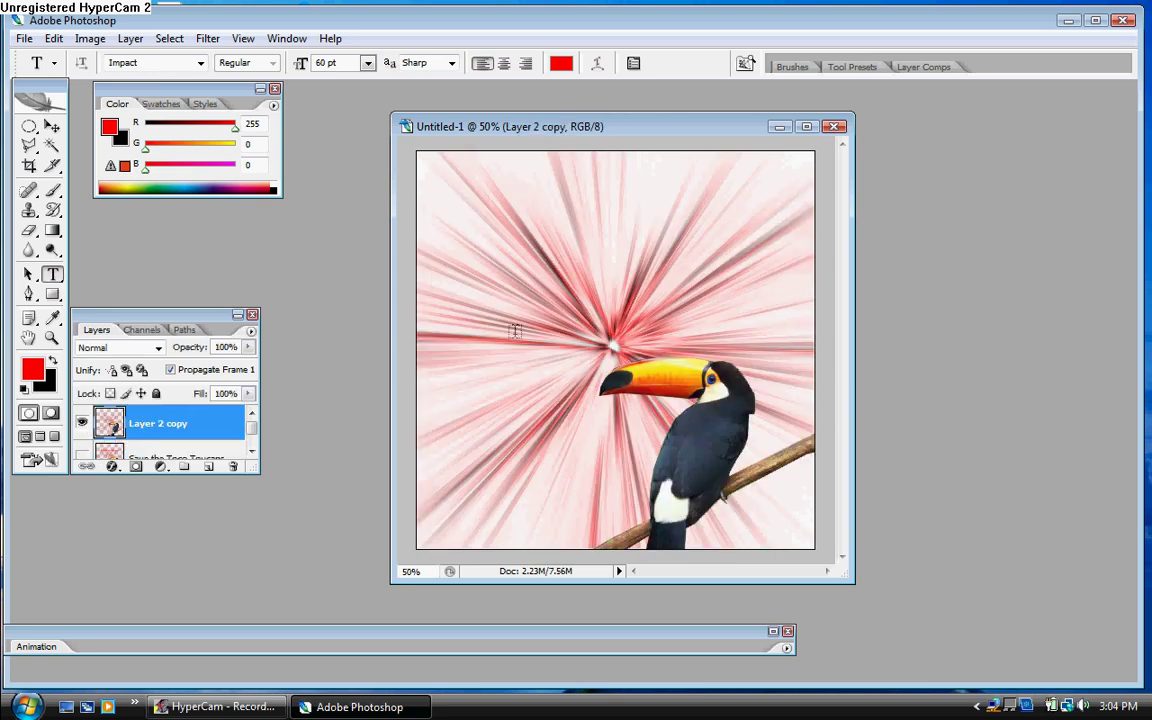
left_click(478, 294)
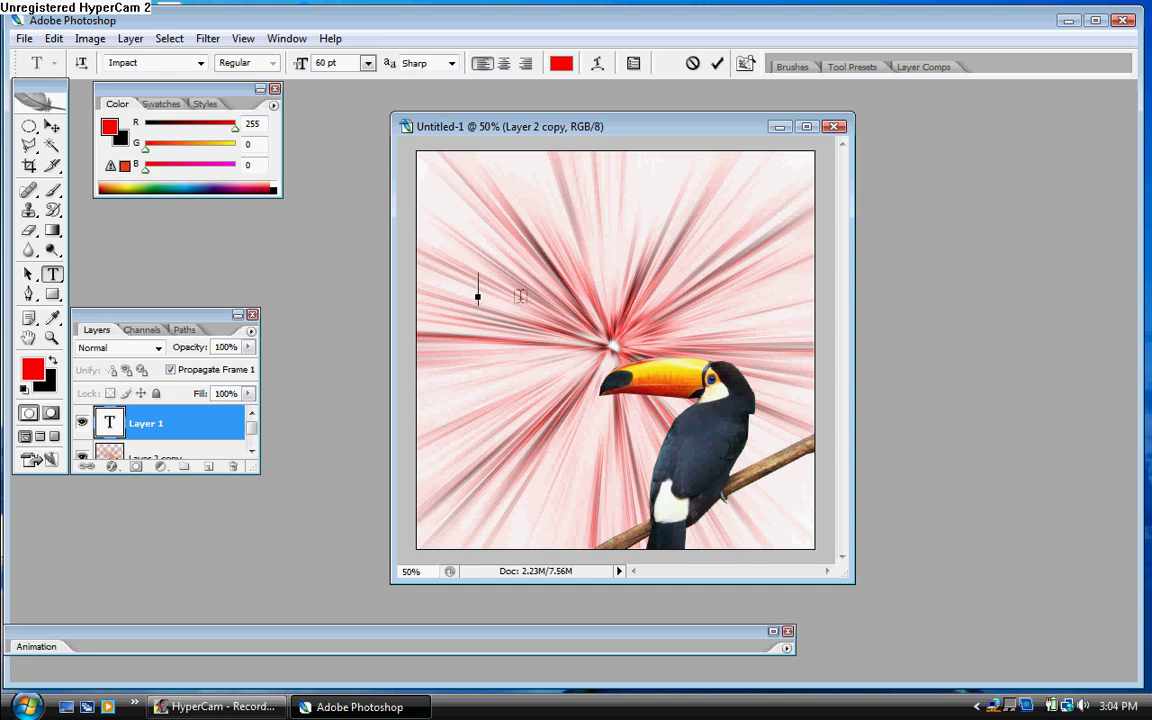
type("Subscri")
type("be")
type(" if you")
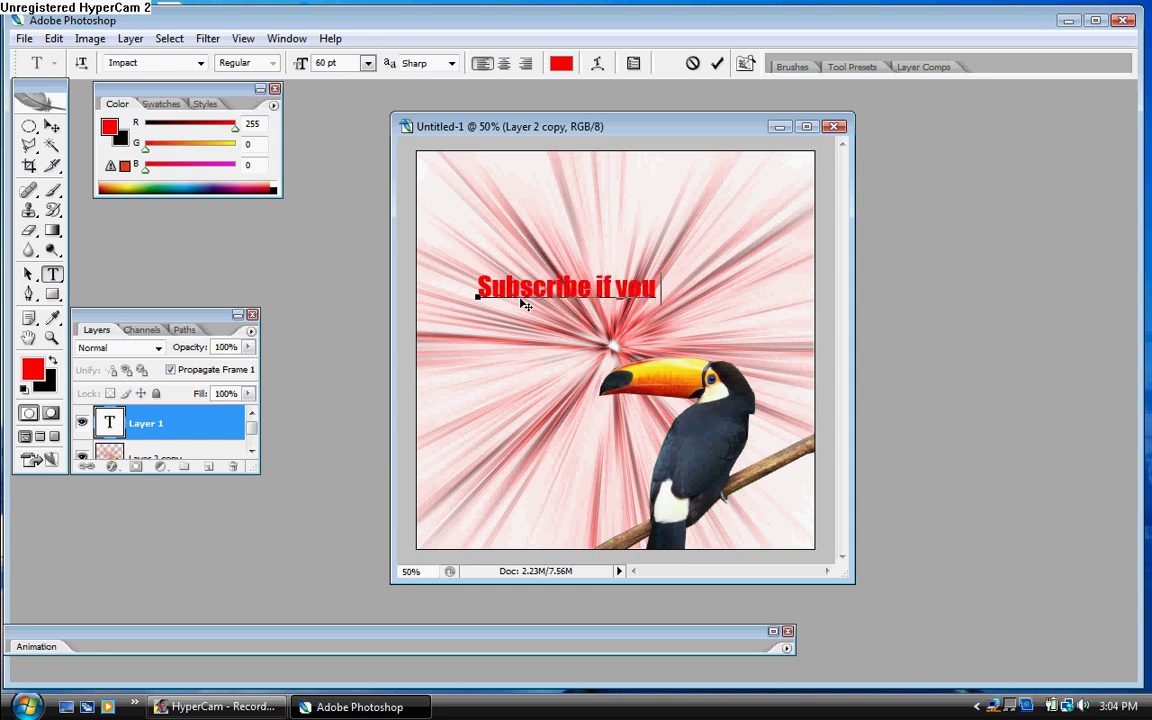
type(" want ")
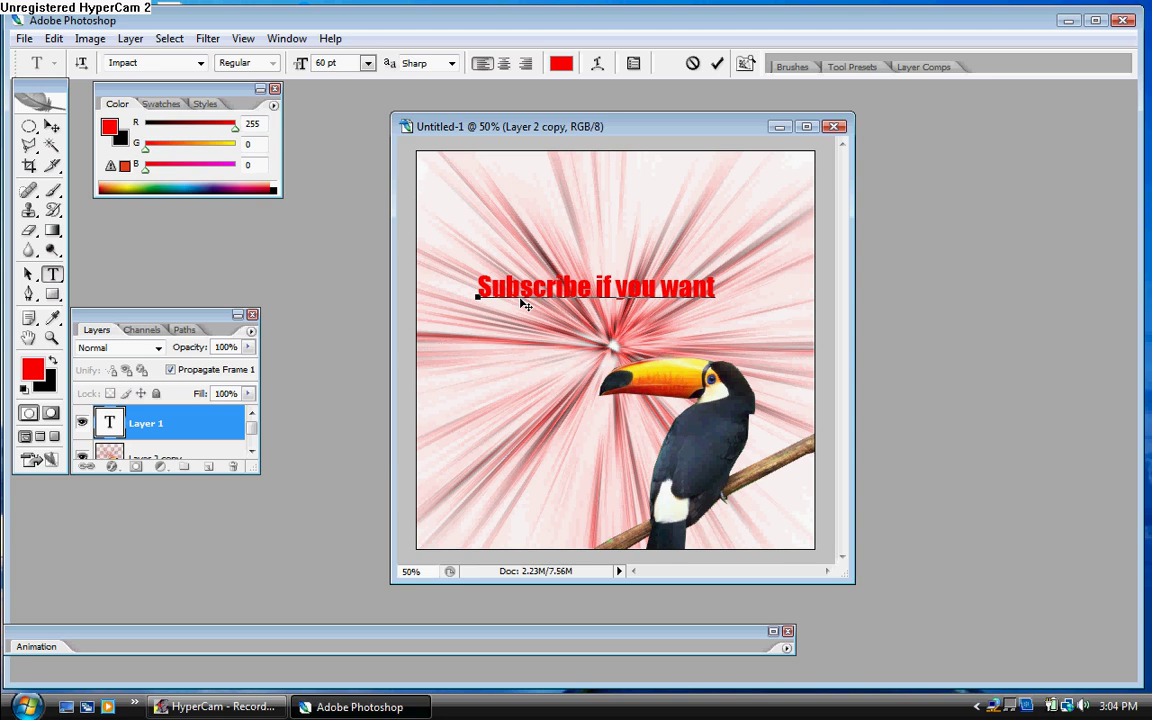
type("in.")
Step: Move the Subscribe caption above the toucan, commit it, and merge it into the artwork layer
left_click_drag(566, 351, 559, 328)
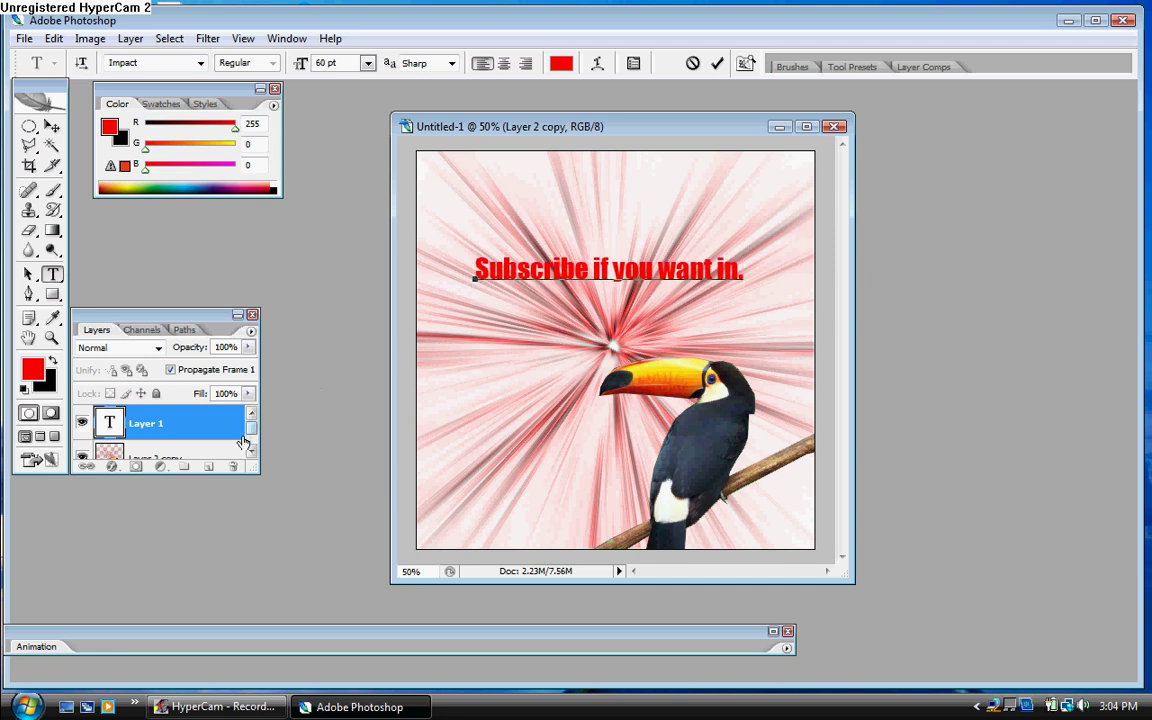
key("ctrl")
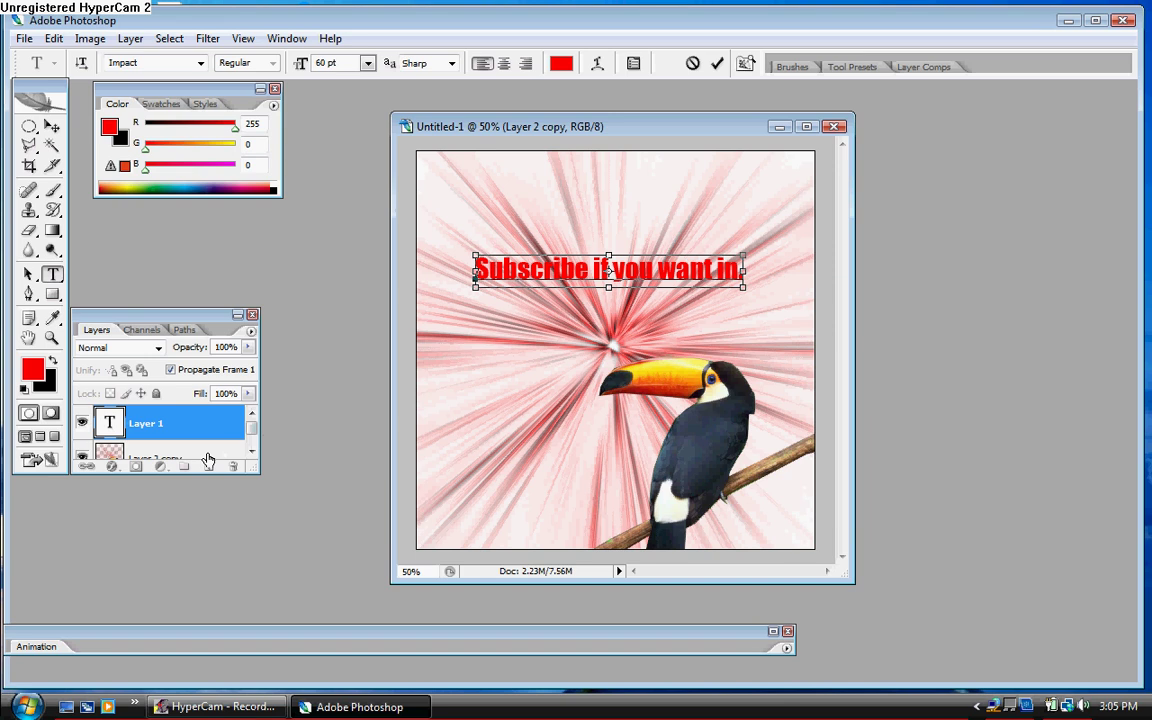
left_click(216, 442)
right_click(216, 442)
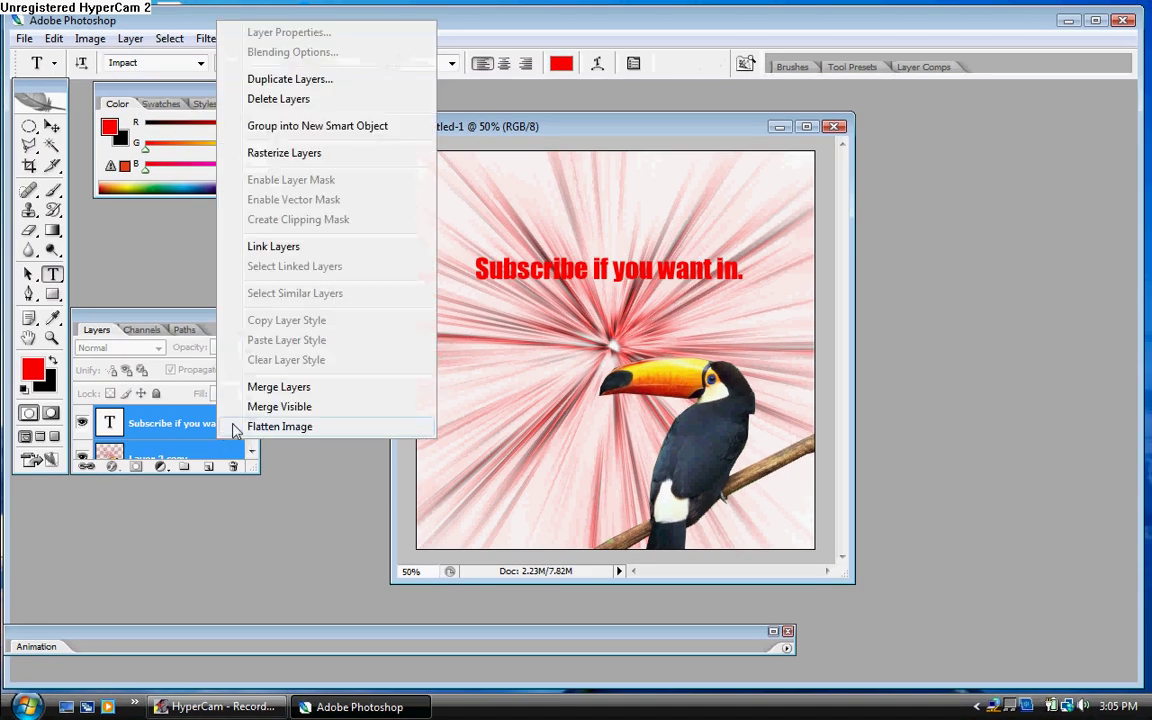
left_click(314, 386)
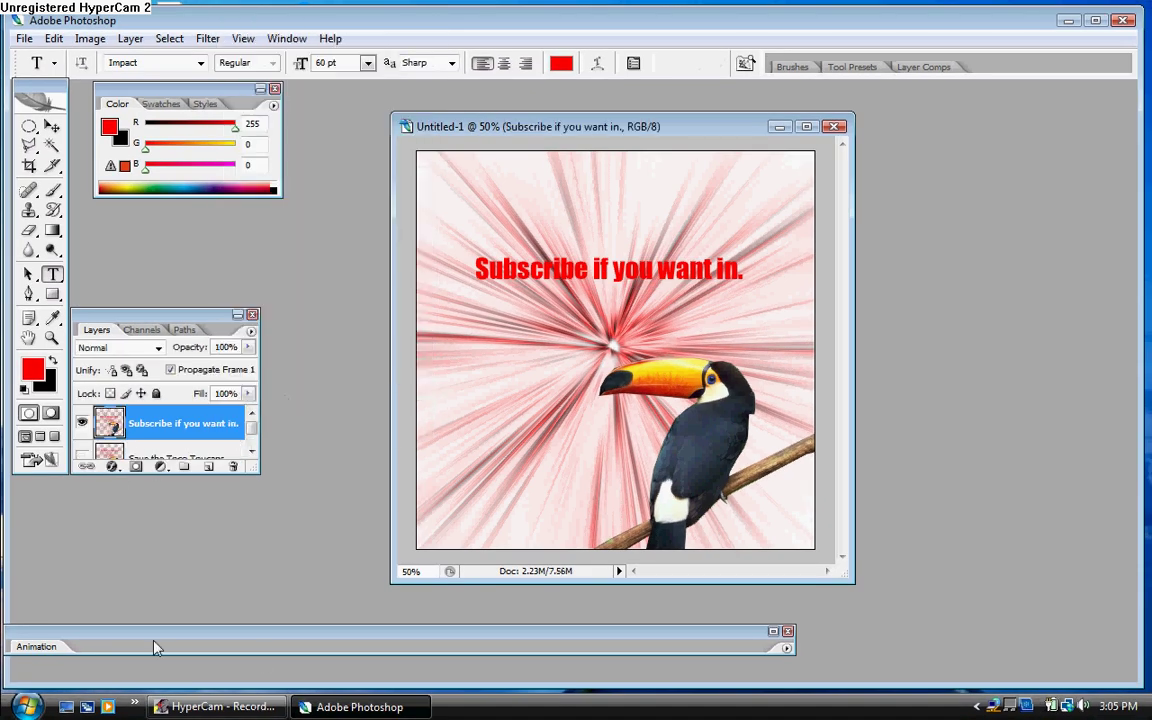
Step: In the Animation palette, set the frame delay to 2 seconds and add a second frame
left_click(773, 633)
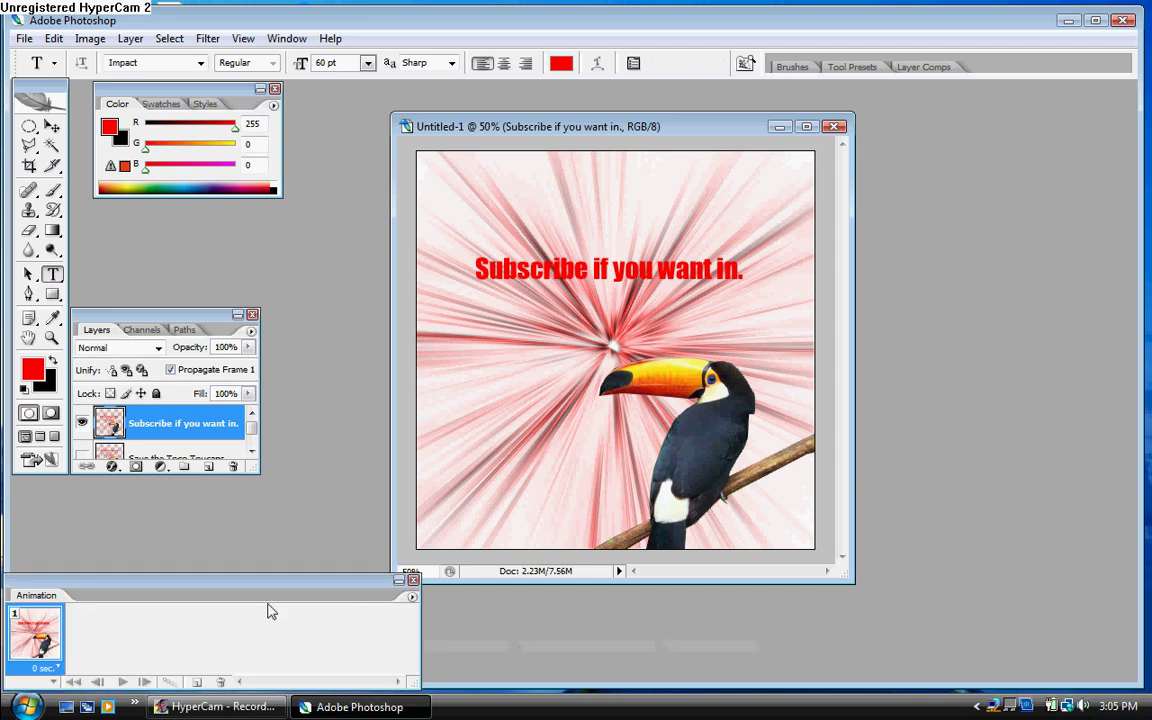
left_click(59, 668)
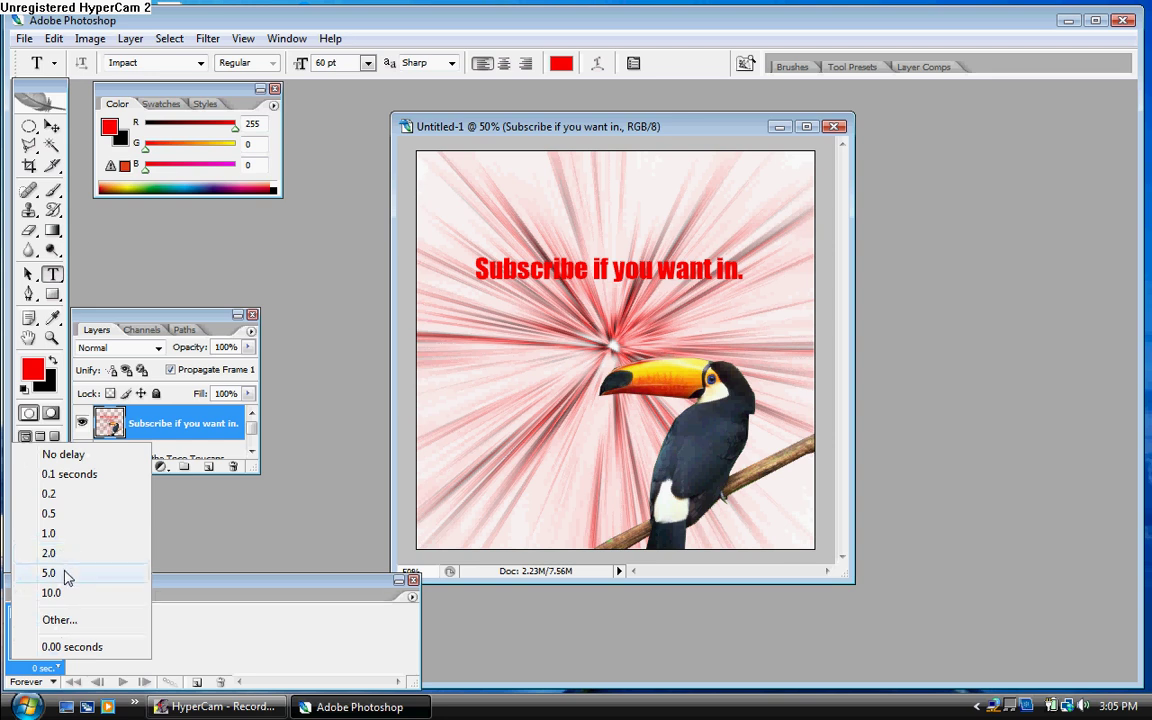
left_click(60, 551)
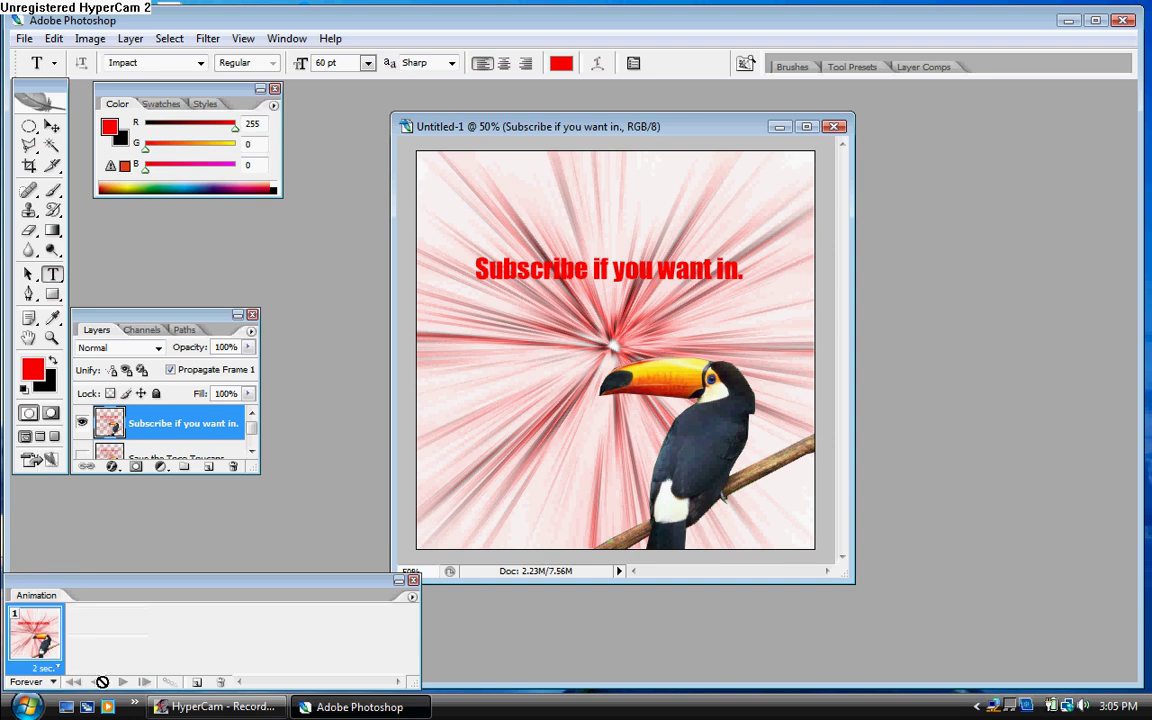
left_click(197, 681)
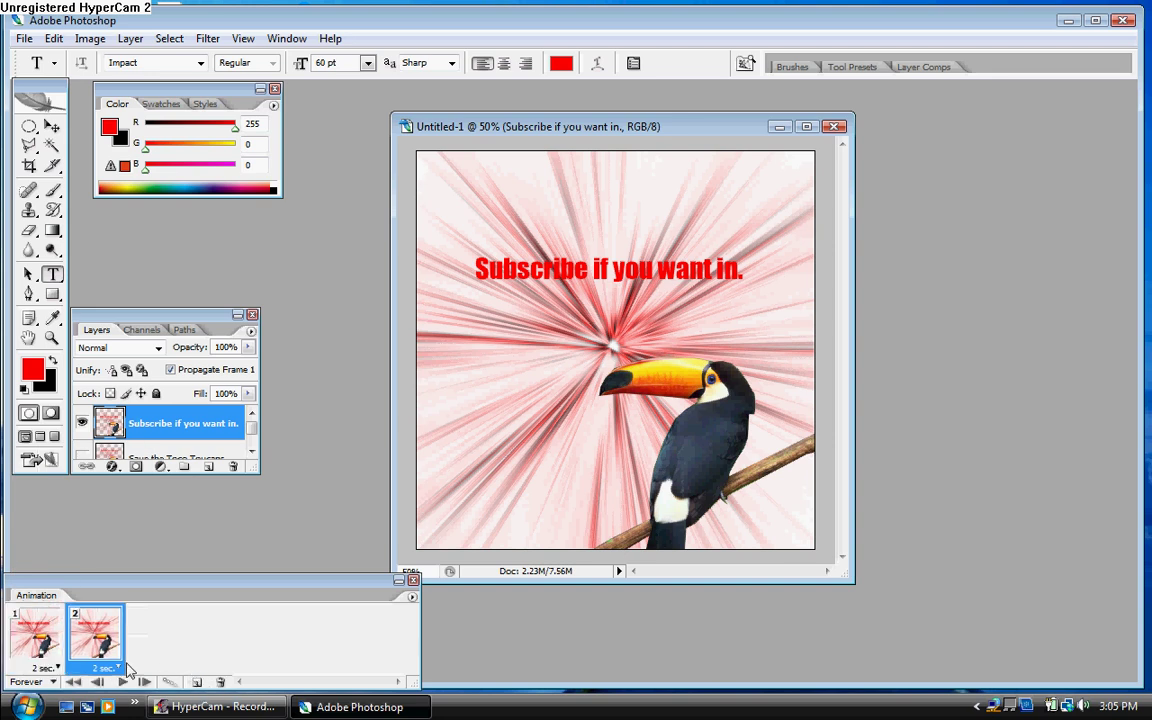
Step: Make frame 1 show 'Save the Toco Toucans.' and frame 2 show 'Subscribe if you want in.'
left_click(82, 423)
left_click(82, 458)
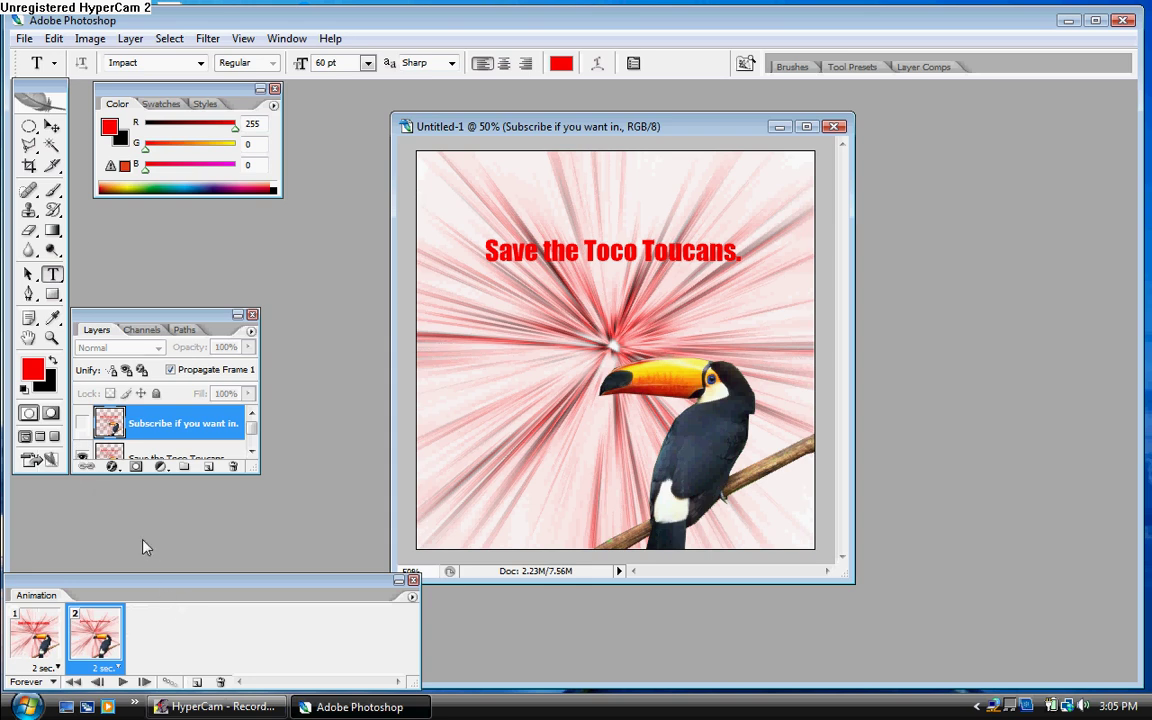
left_click(46, 640)
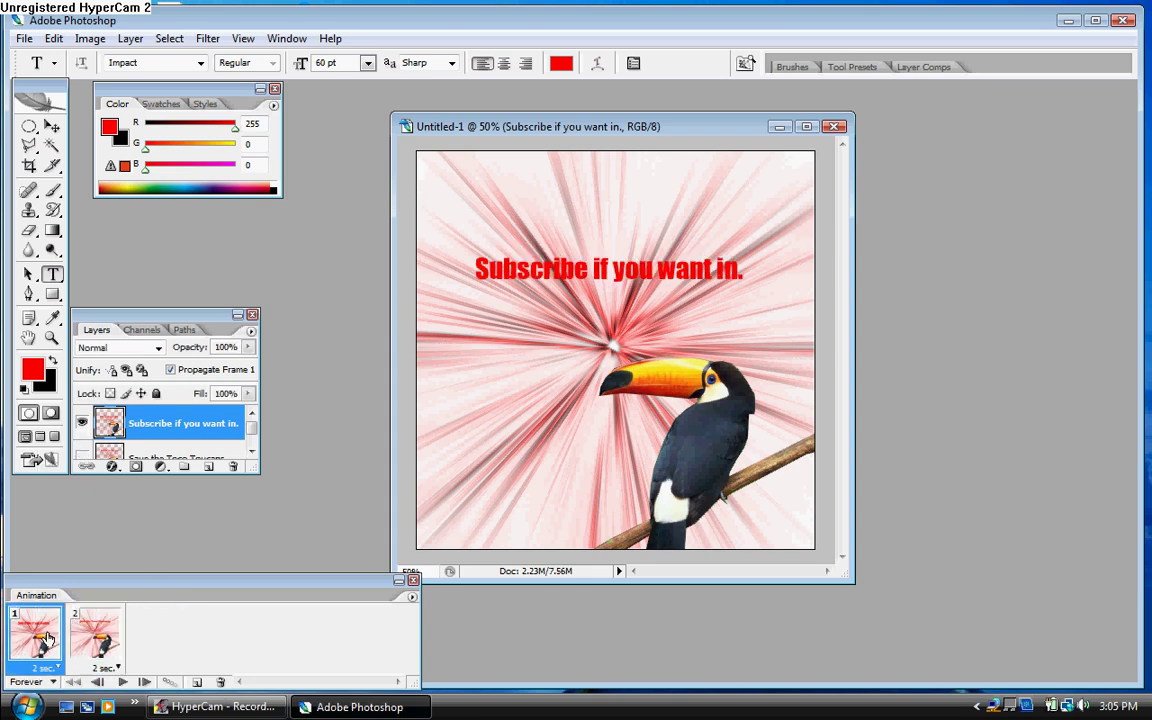
left_click(82, 422)
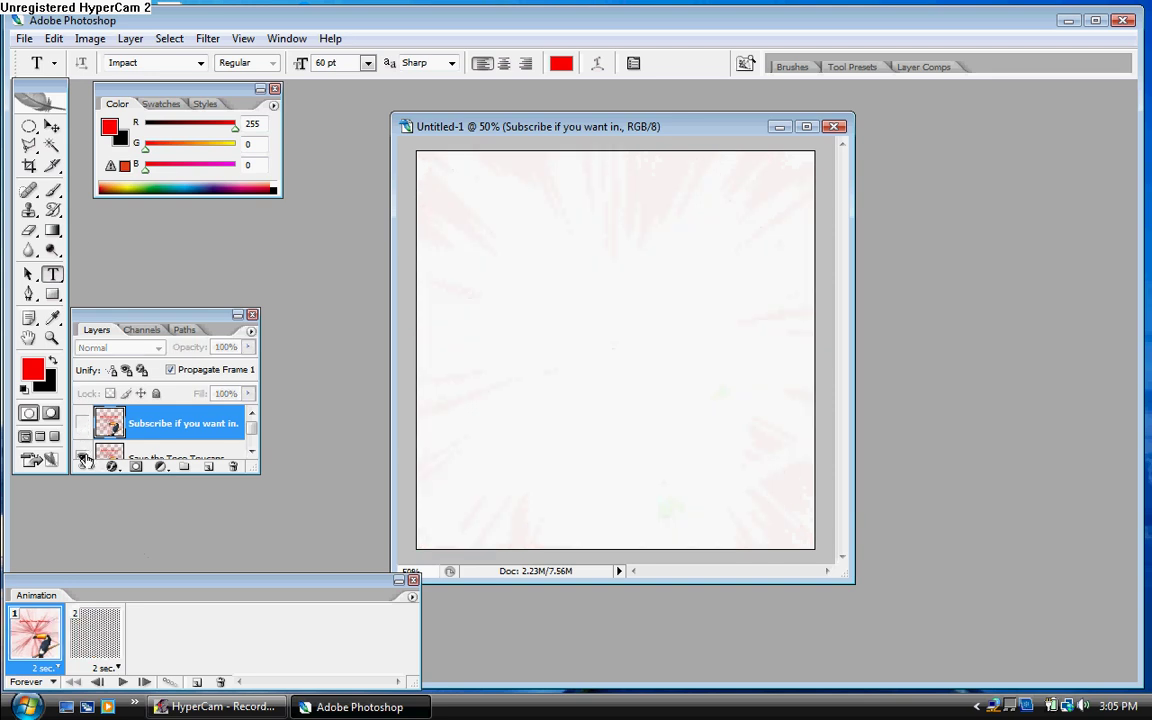
left_click(83, 458)
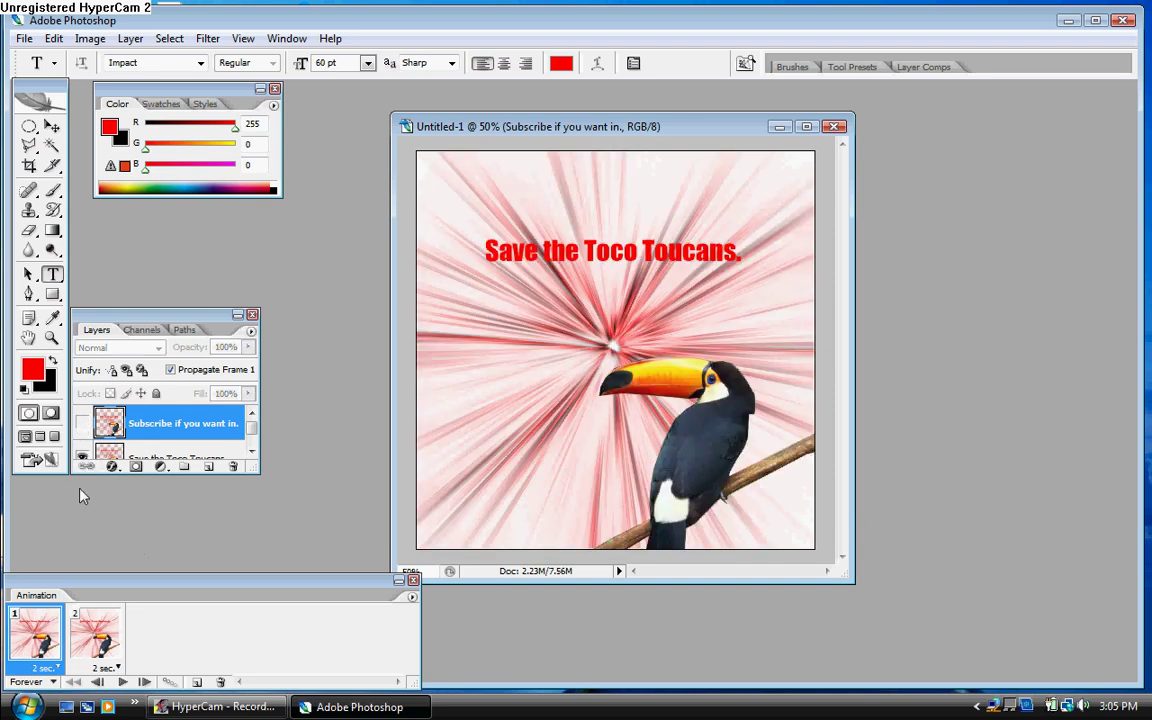
left_click(100, 627)
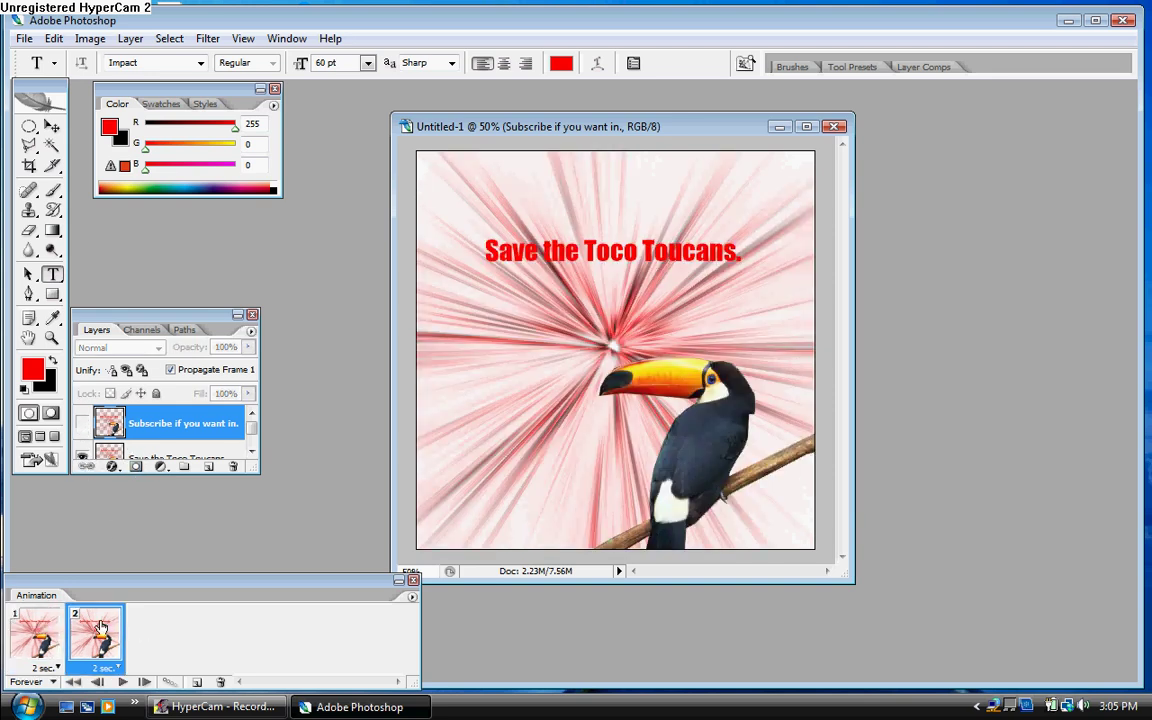
left_click(82, 422)
left_click(83, 458)
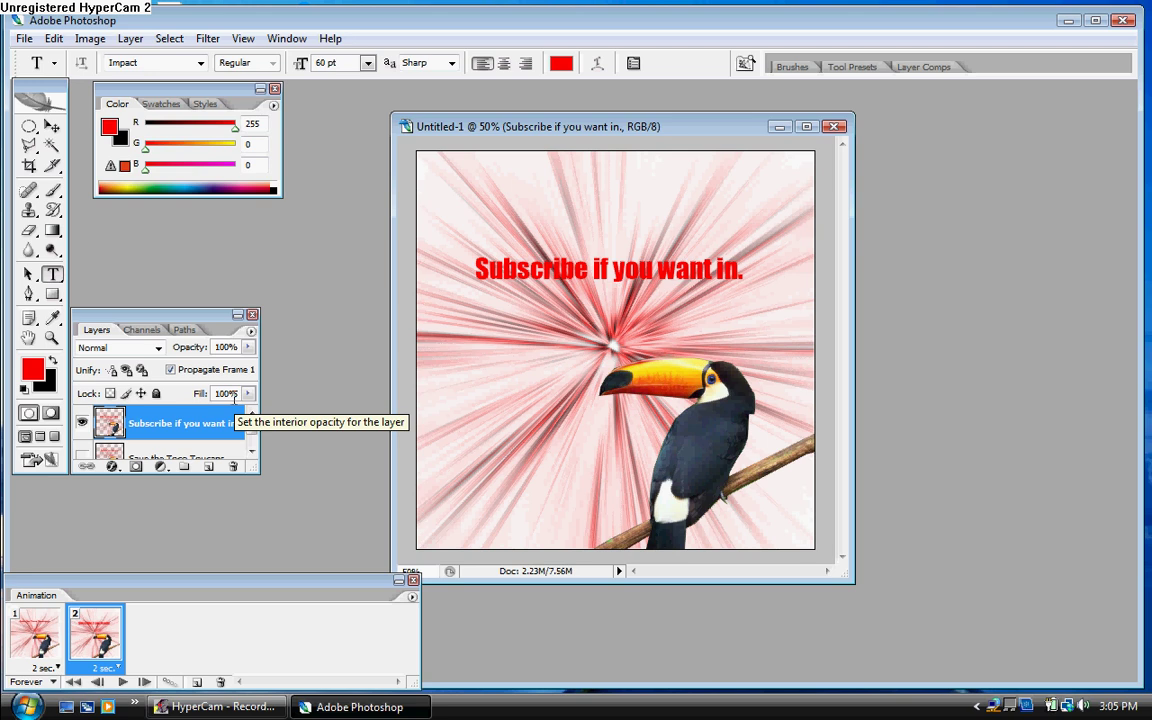
Step: Export the animation through Save for Web as a GIF 128 Dithered file
left_click(24, 38)
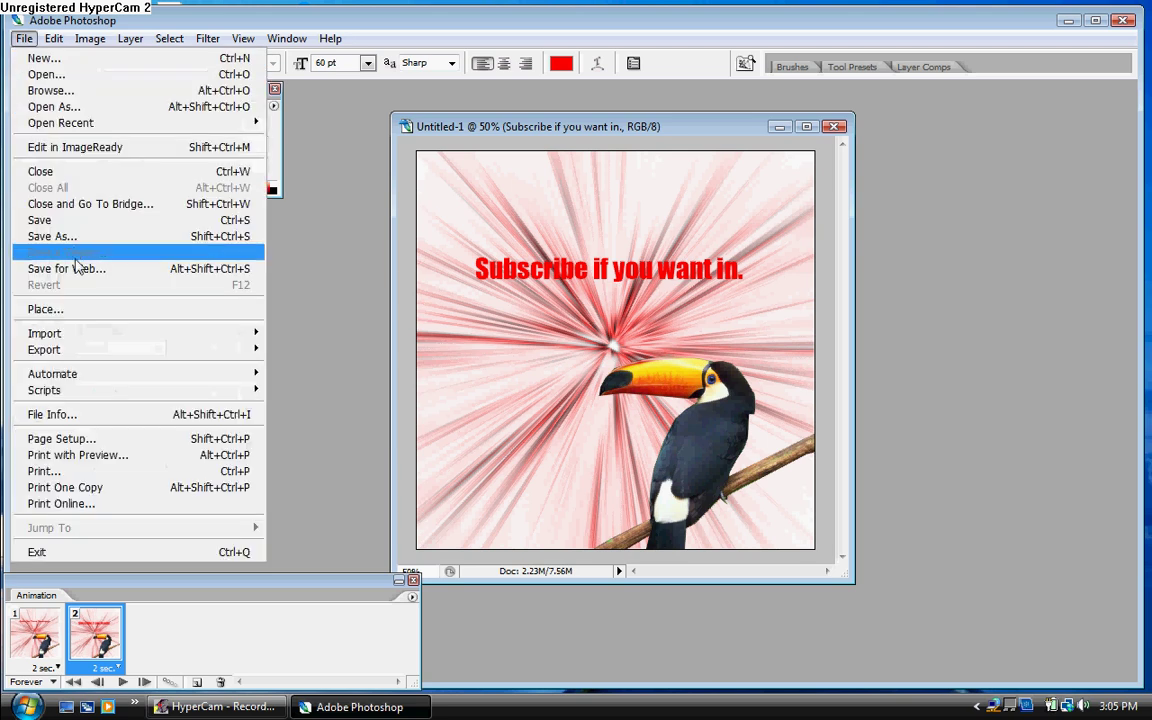
left_click(221, 268)
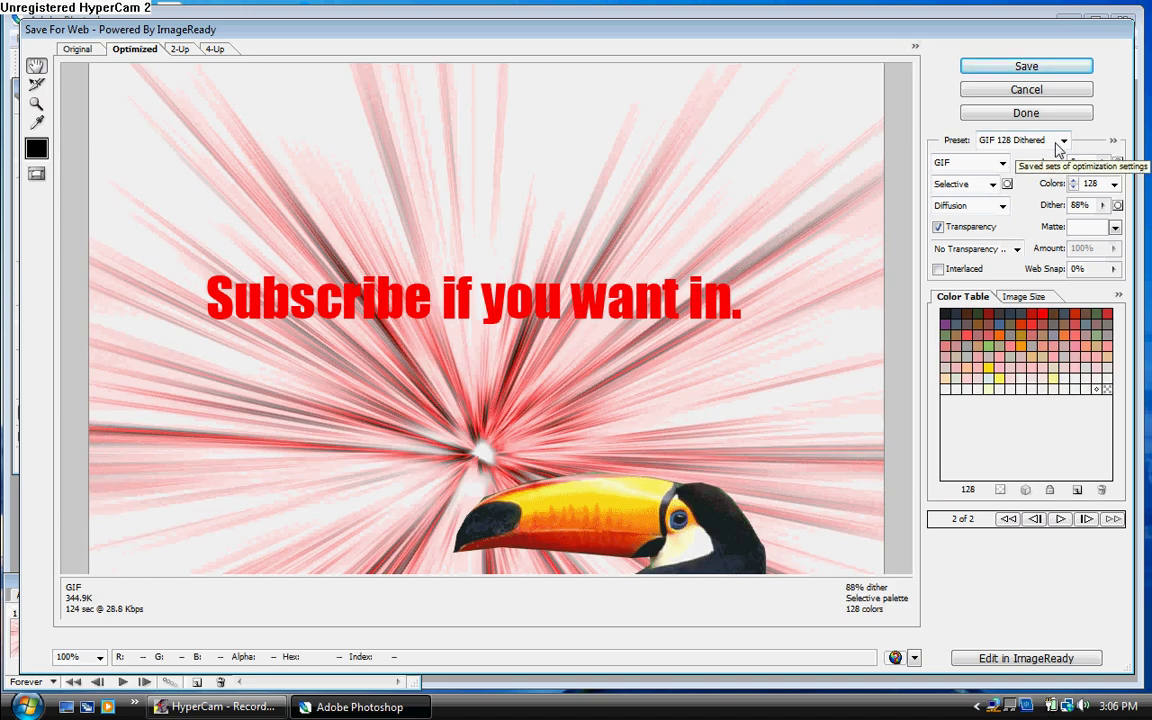
left_click(1027, 67)
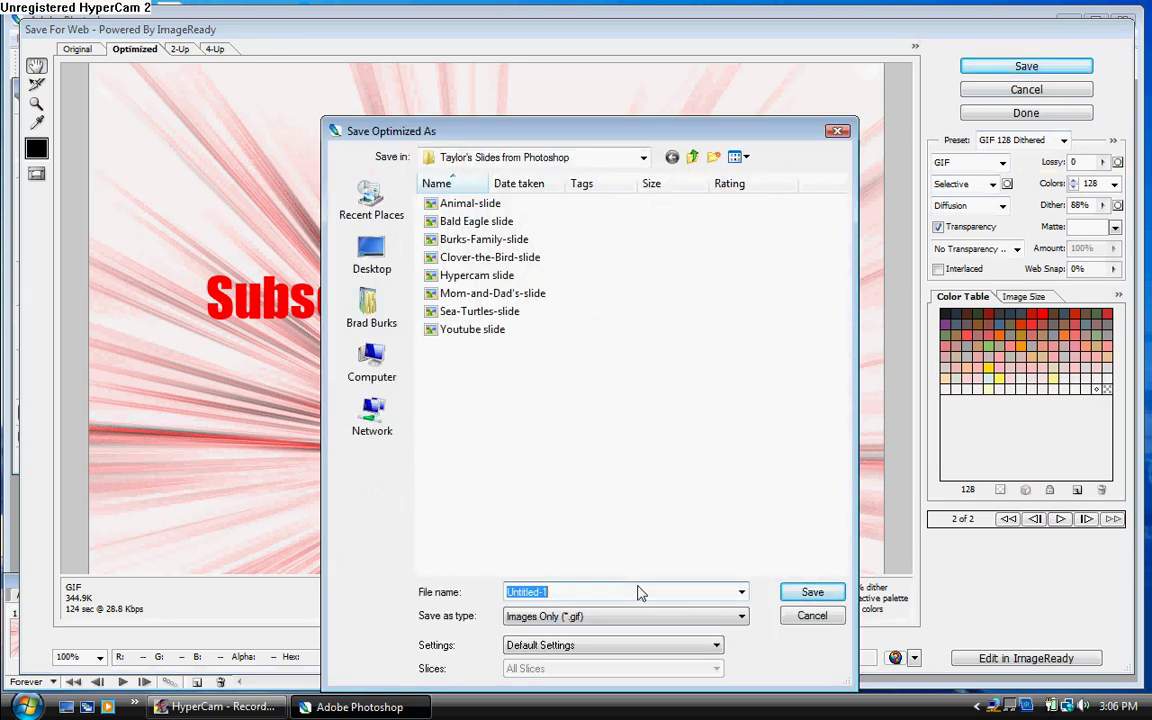
Step: Save the GIF as 'Toucan slide', then quit Photoshop without saving the working document
type("Toucan slide")
left_click(813, 592)
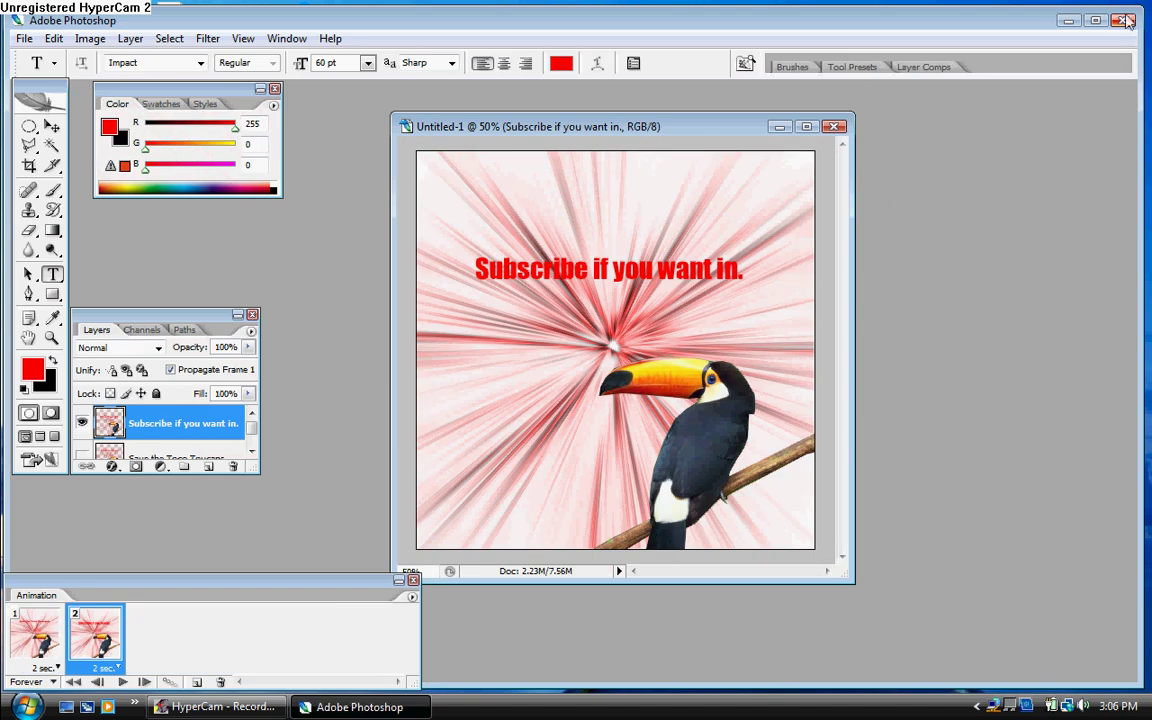
left_click(1122, 21)
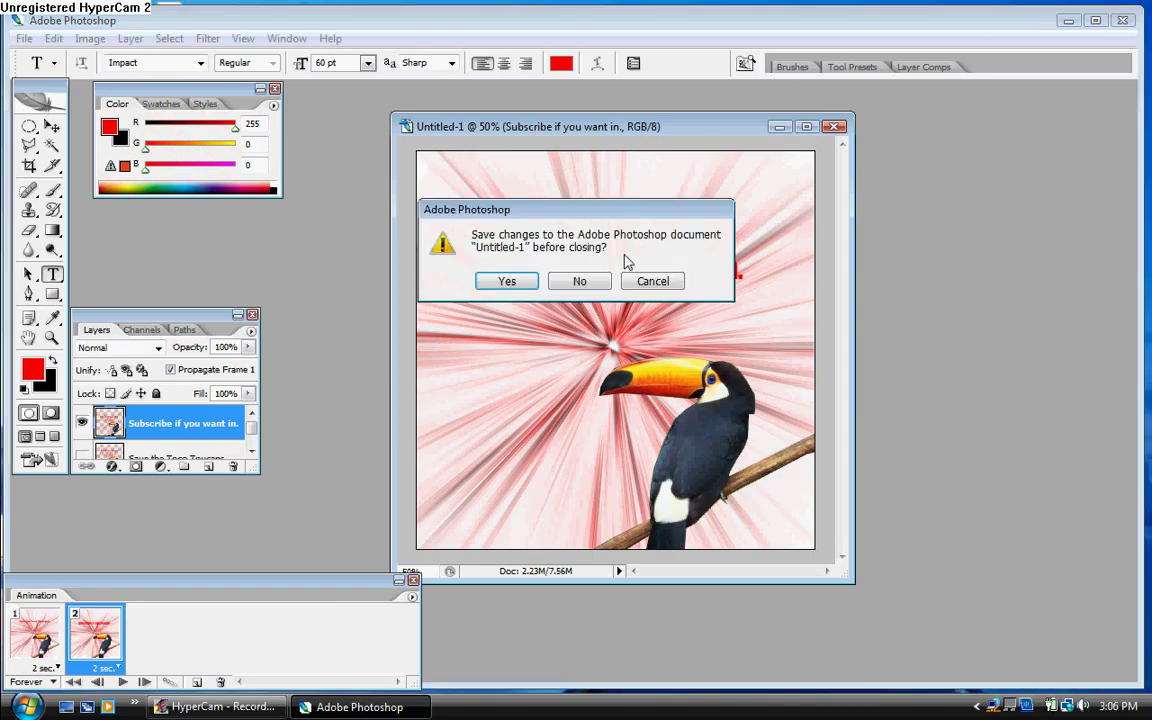
left_click(590, 282)
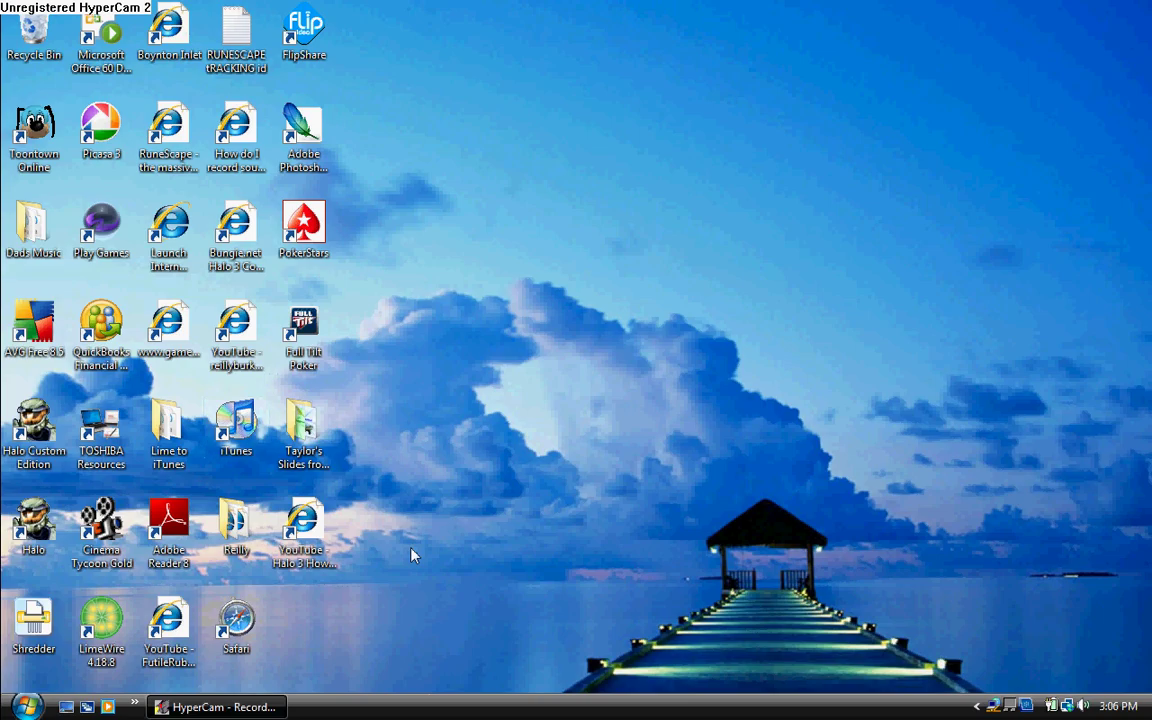
Step: Open the Taylor's Slides from Photoshop folder and play the Toucan-slide GIF in Internet Explorer
double_click(298, 430)
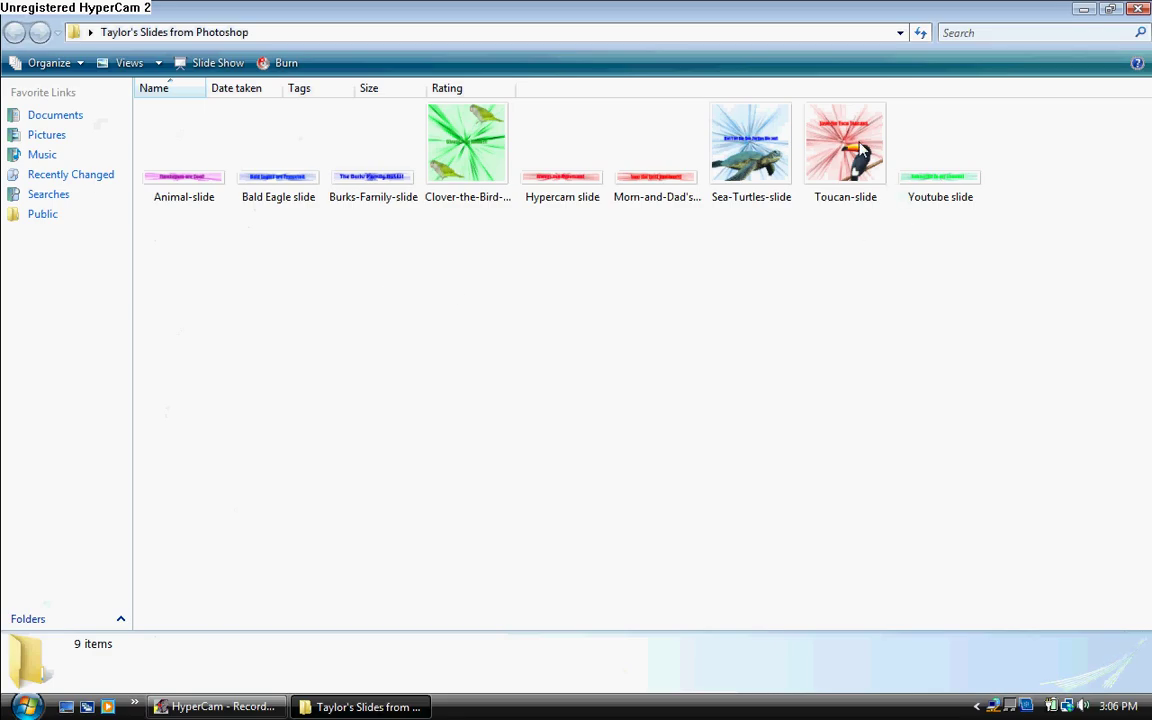
double_click(855, 145)
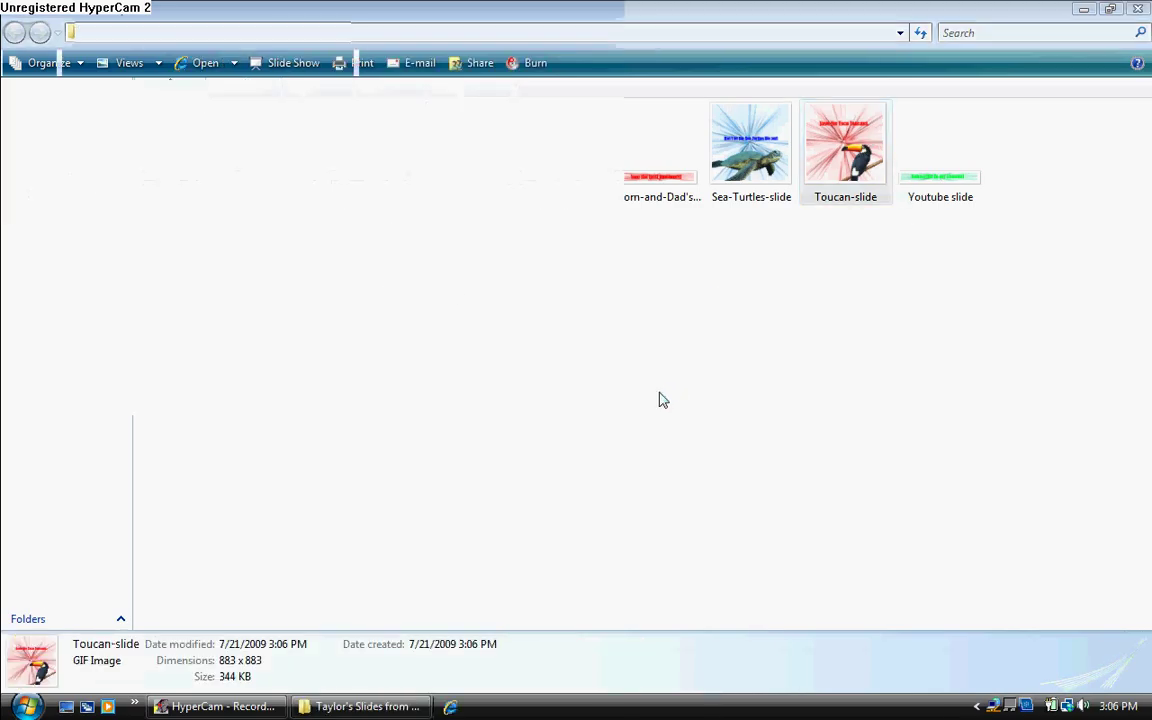